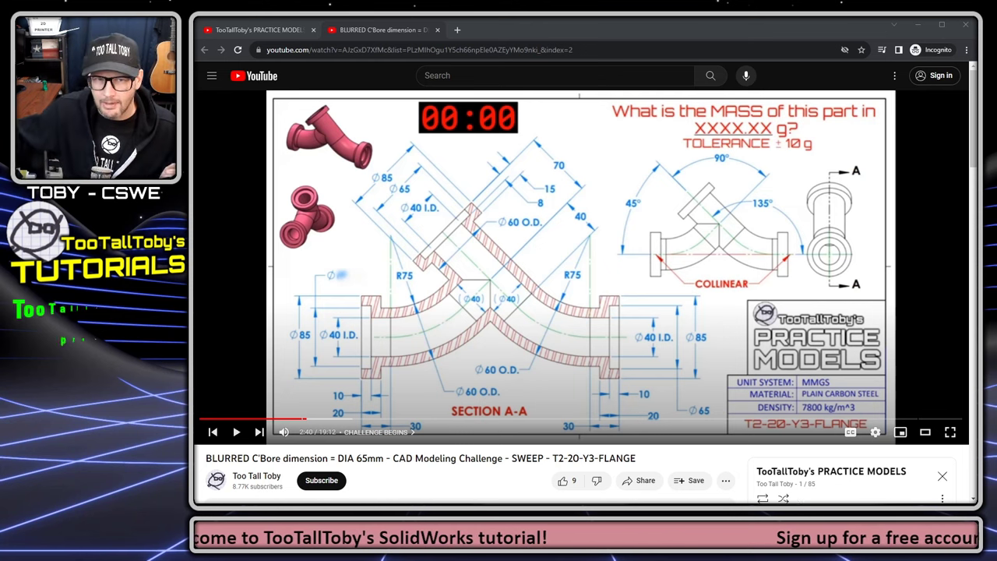
# Step: Browse the practice models playlist, then return to the Y-flange challenge video and play it
pyautogui.click(240, 30)
pyautogui.scroll(-6, 692, 164)
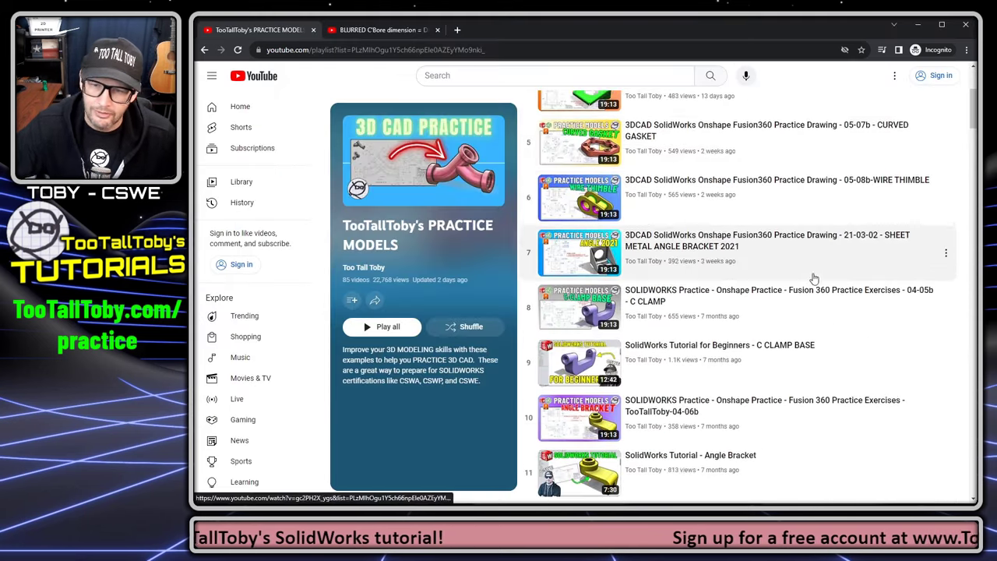
pyautogui.scroll(-12, 813, 281)
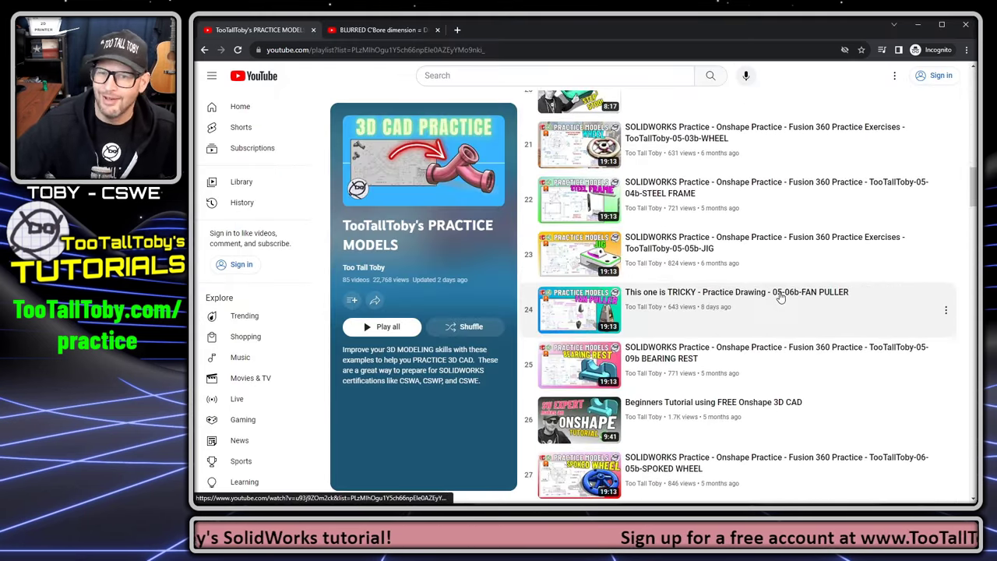
pyautogui.scroll(-10, 781, 297)
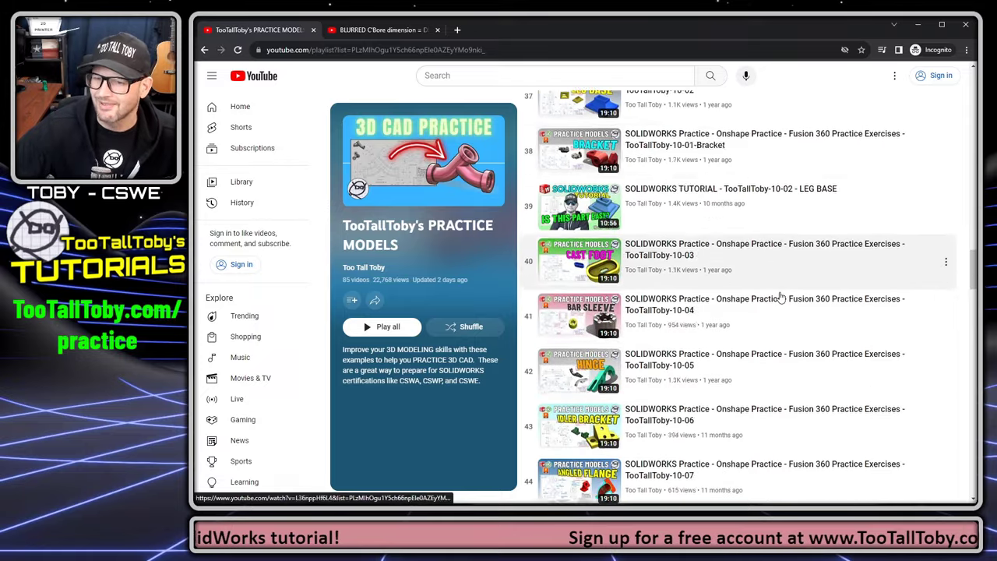
pyautogui.scroll(18, 781, 297)
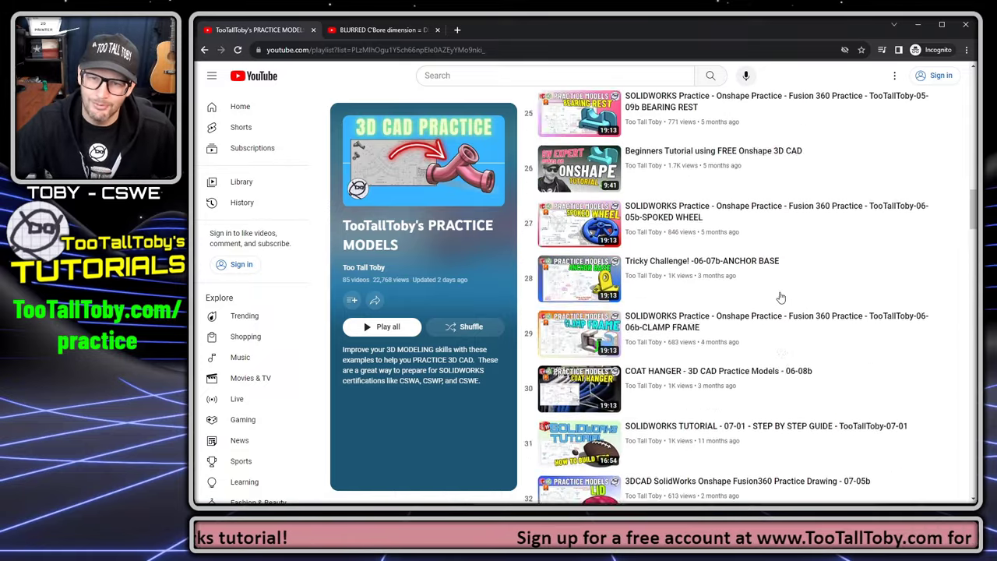
pyautogui.scroll(10, 782, 298)
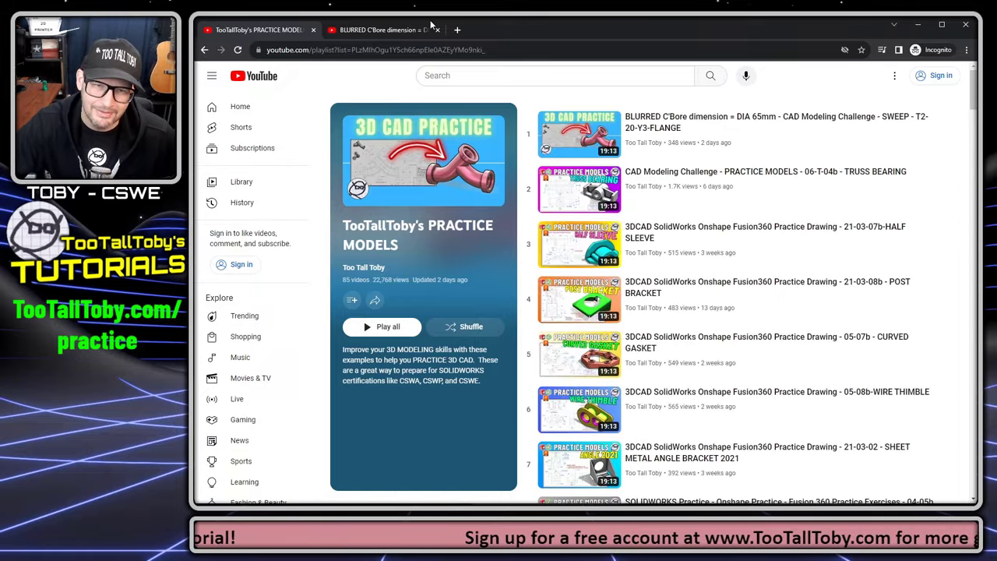
pyautogui.click(378, 30)
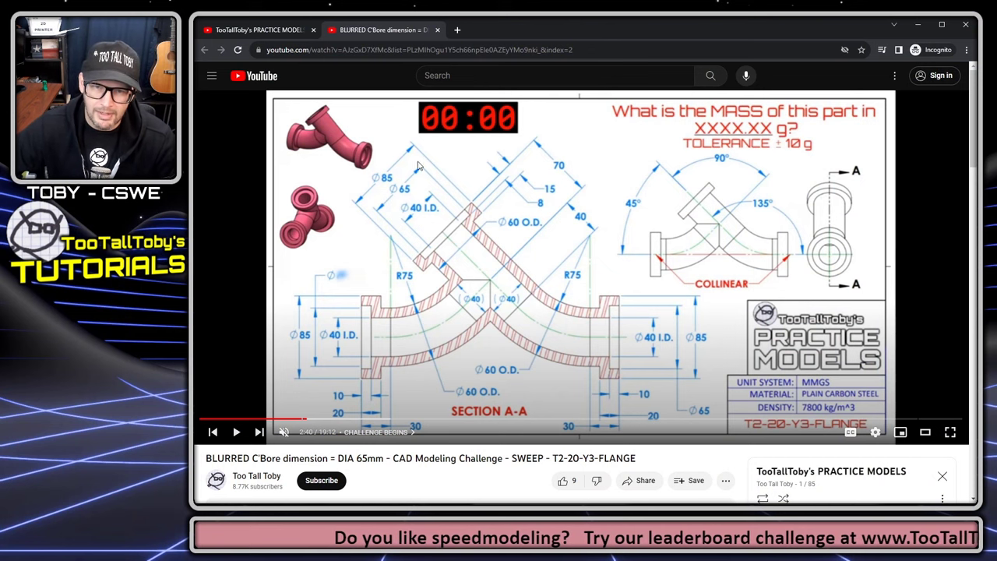
pyautogui.click(548, 187)
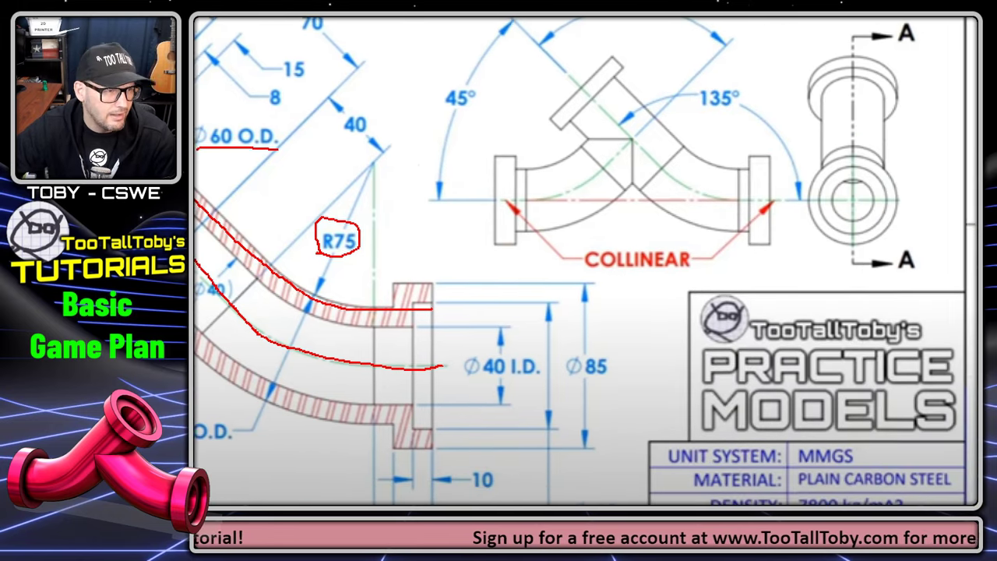
# Step: Circle the right, left and top flanges, clear the marks, and detach the video tab
pyautogui.moveTo(736, 156)
pyautogui.mouseDown()
pyautogui.moveTo(735, 248)
pyautogui.moveTo(751, 248)
pyautogui.moveTo(783, 185)
pyautogui.moveTo(732, 148)
pyautogui.mouseUp()
pyautogui.moveTo(485, 149)
pyautogui.mouseDown()
pyautogui.moveTo(531, 243)
pyautogui.moveTo(463, 147)
pyautogui.mouseUp()
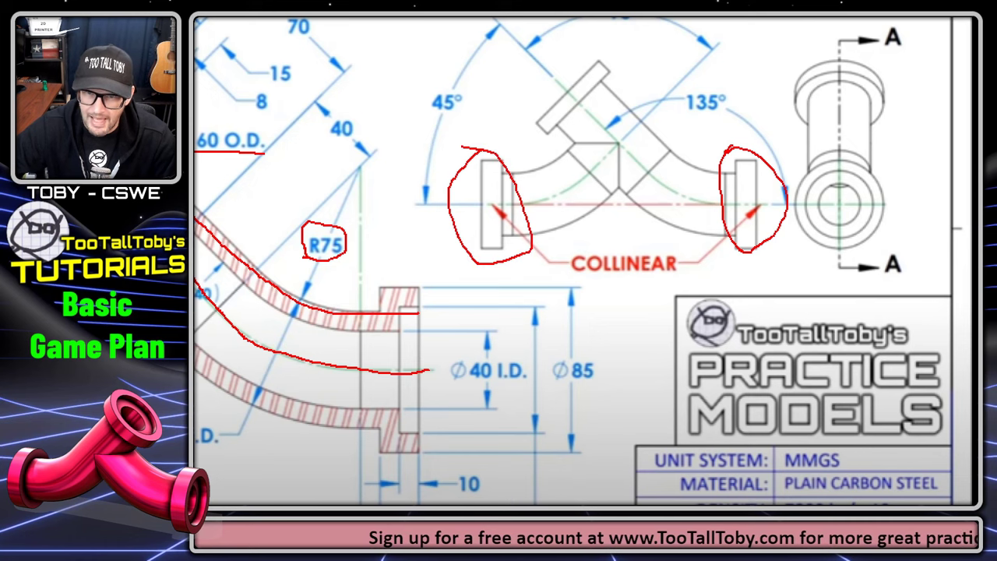
pyautogui.moveTo(580, 61)
pyautogui.mouseDown()
pyautogui.moveTo(518, 102)
pyautogui.moveTo(511, 141)
pyautogui.moveTo(567, 141)
pyautogui.moveTo(611, 62)
pyautogui.moveTo(574, 55)
pyautogui.moveTo(549, 67)
pyautogui.mouseUp()
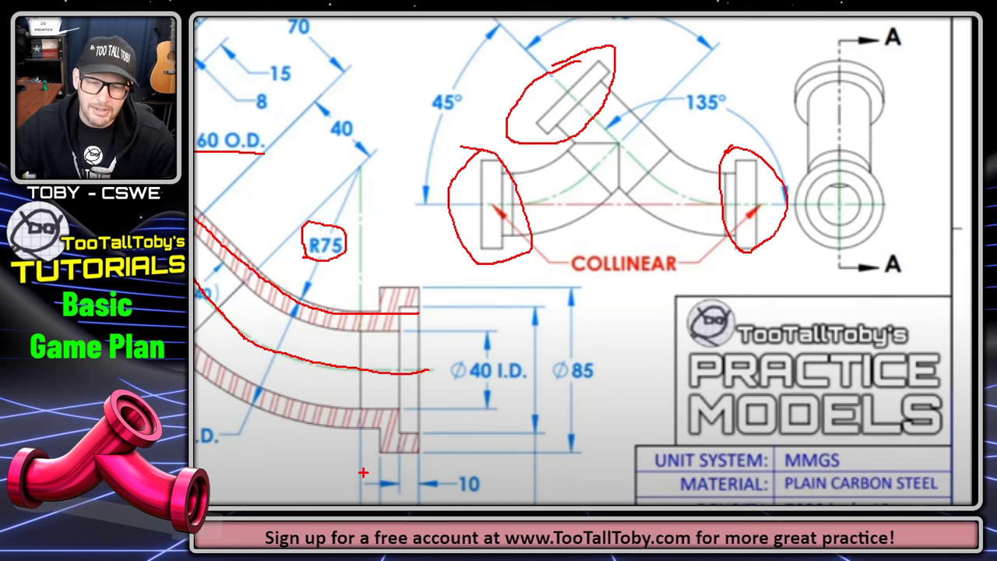
pyautogui.press('Escape')
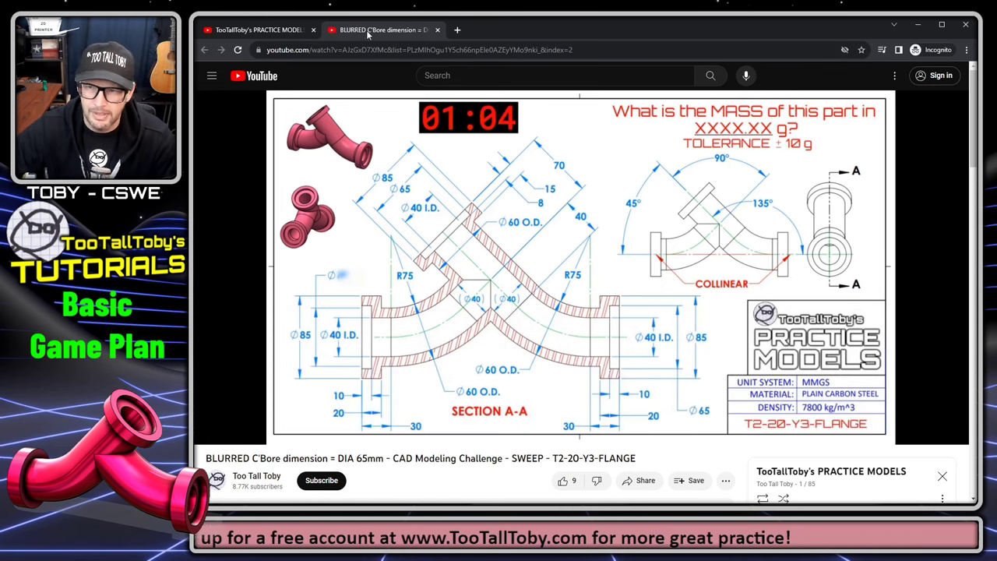
pyautogui.moveTo(368, 31); pyautogui.dragTo(996, 91)
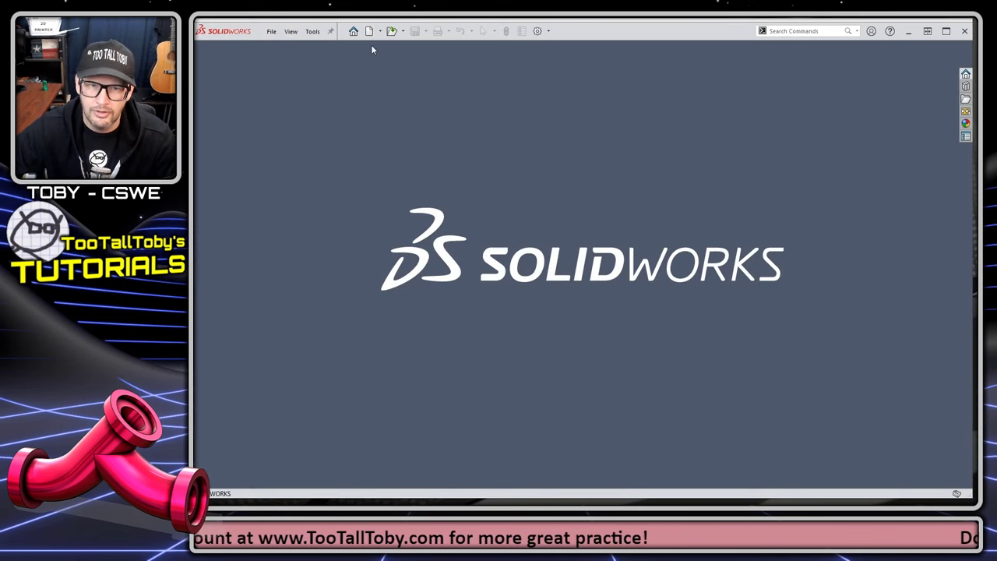
# Step: Create Part1 from the 2020-TTT Templates 'TTT Part - Plain Carbon - MMGS' template
pyautogui.click(369, 30)
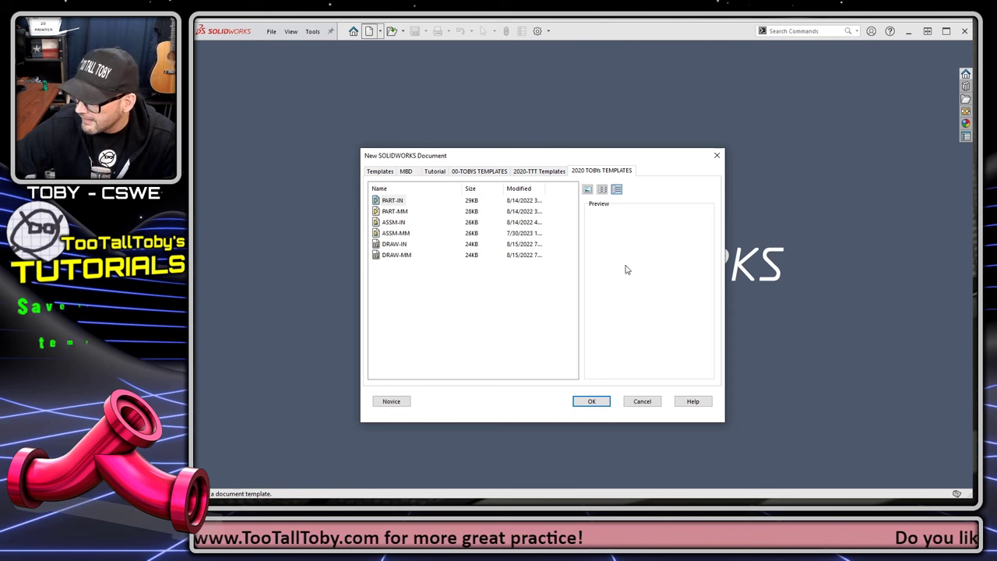
pyautogui.click(549, 171)
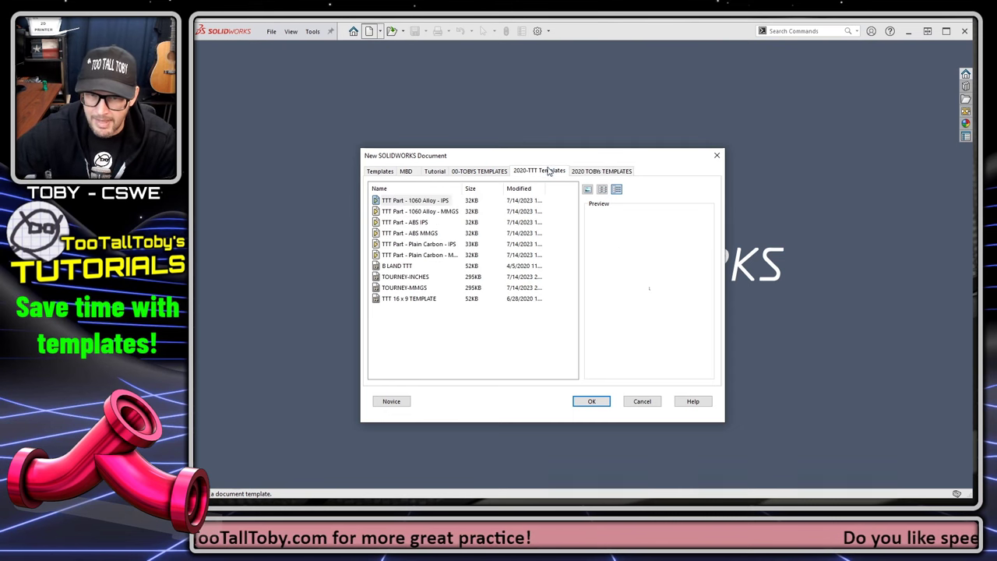
pyautogui.doubleClick(435, 255)
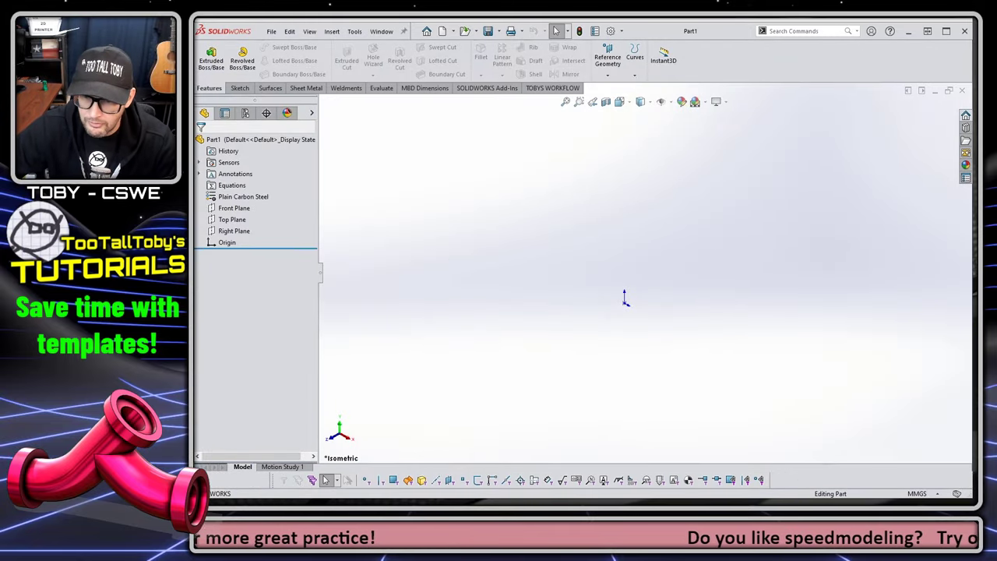
# Step: Start a sketch on the Front Plane and draw a 30 mm line from the origin
pyautogui.click(235, 208)
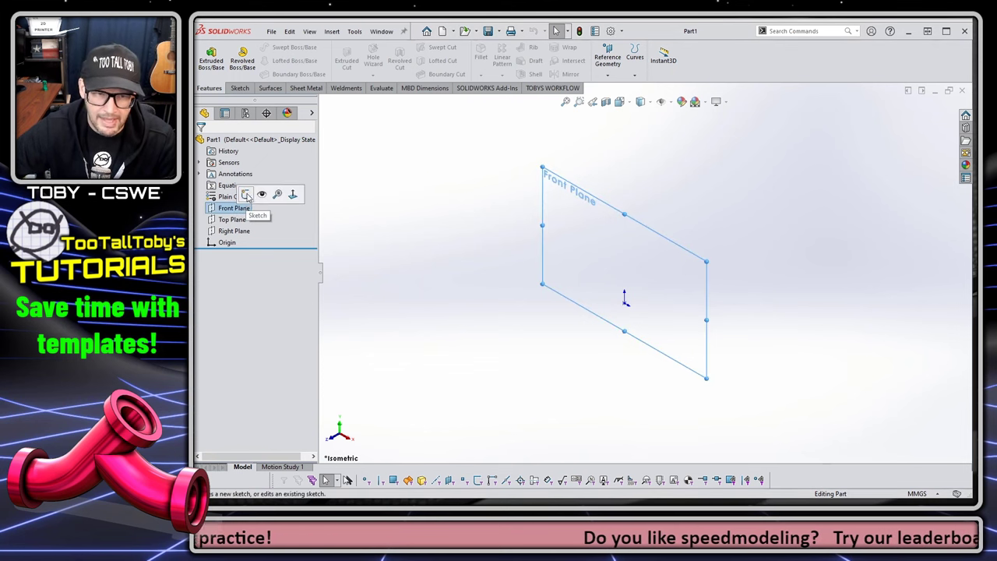
pyautogui.click(247, 195)
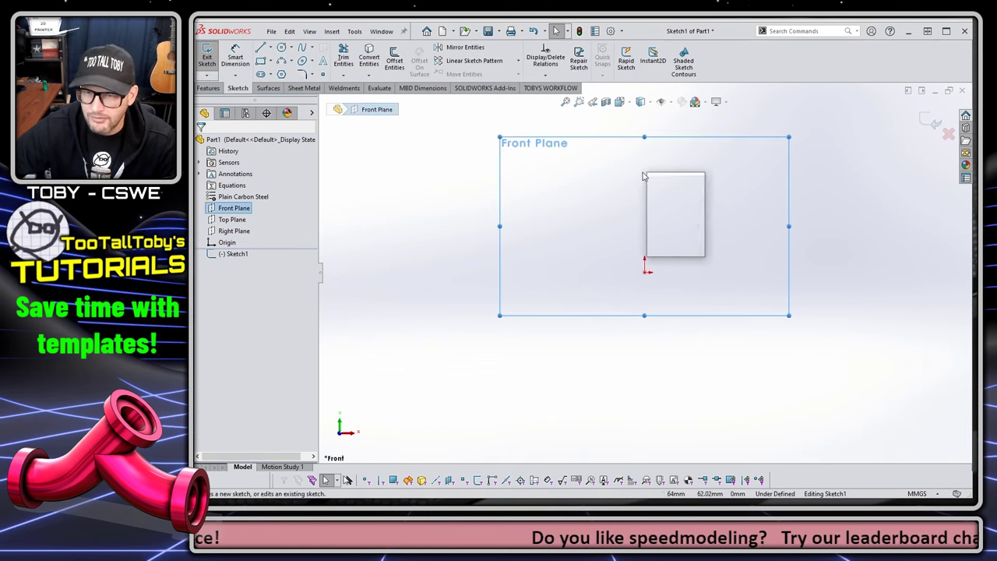
pyautogui.press('s')
pyautogui.click(654, 197)
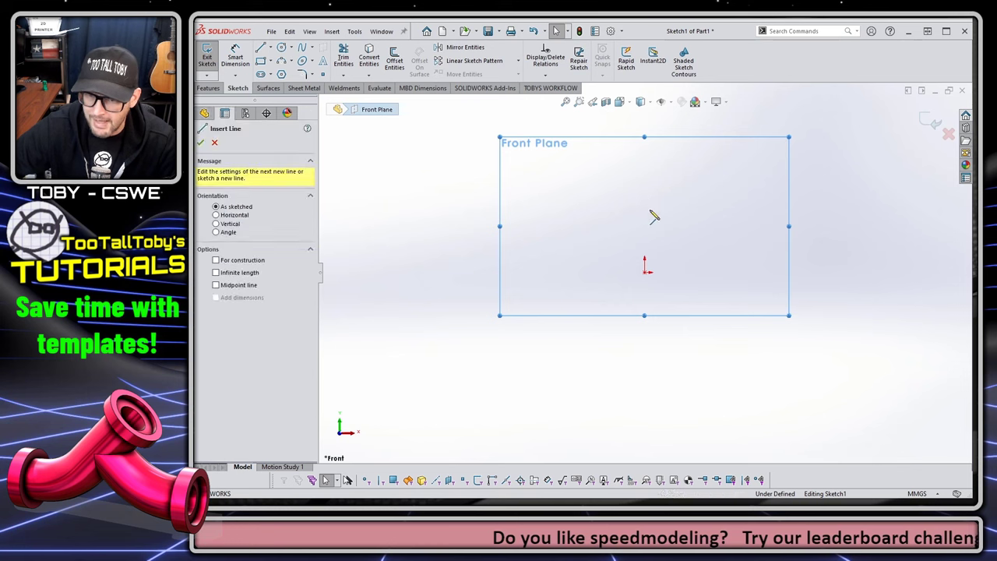
pyautogui.click(644, 272)
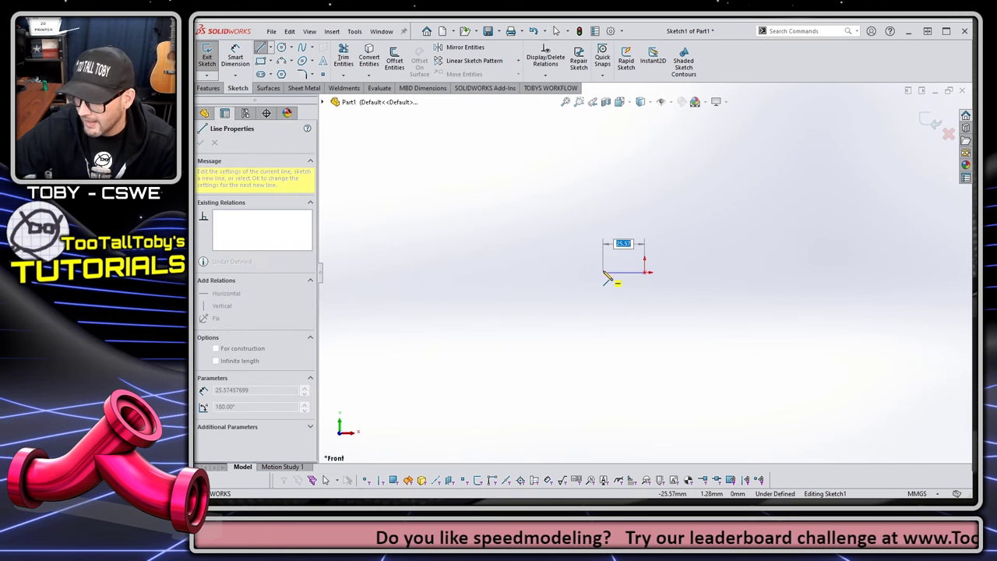
pyautogui.write('30')
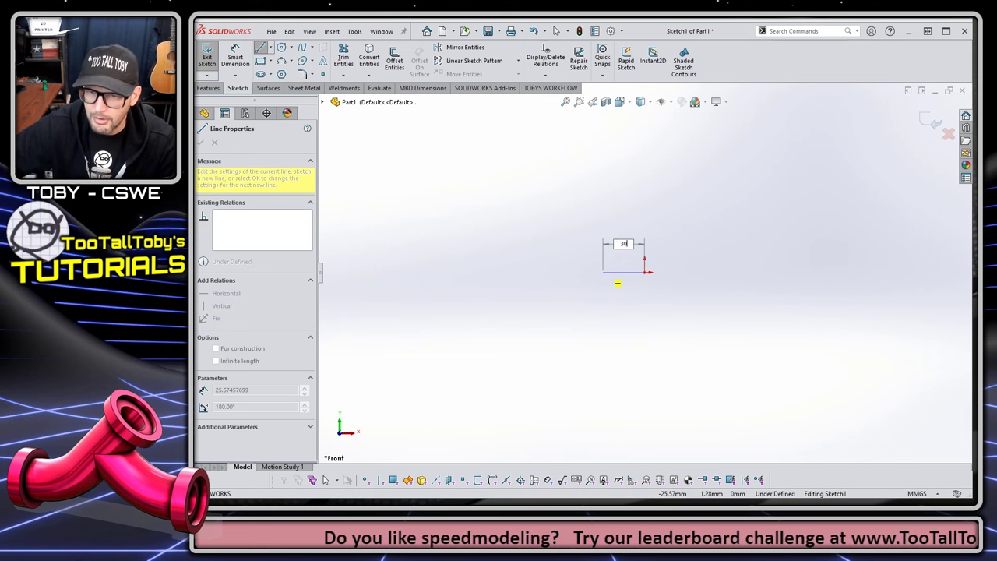
pyautogui.press('Return')
# Step: Continue the line with a tangent arc, then return to the drawing video
pyautogui.keyDown('ctrl'); pyautogui.moveTo(537, 268); pyautogui.dragTo(661, 308, button='middle'); pyautogui.keyUp('ctrl')
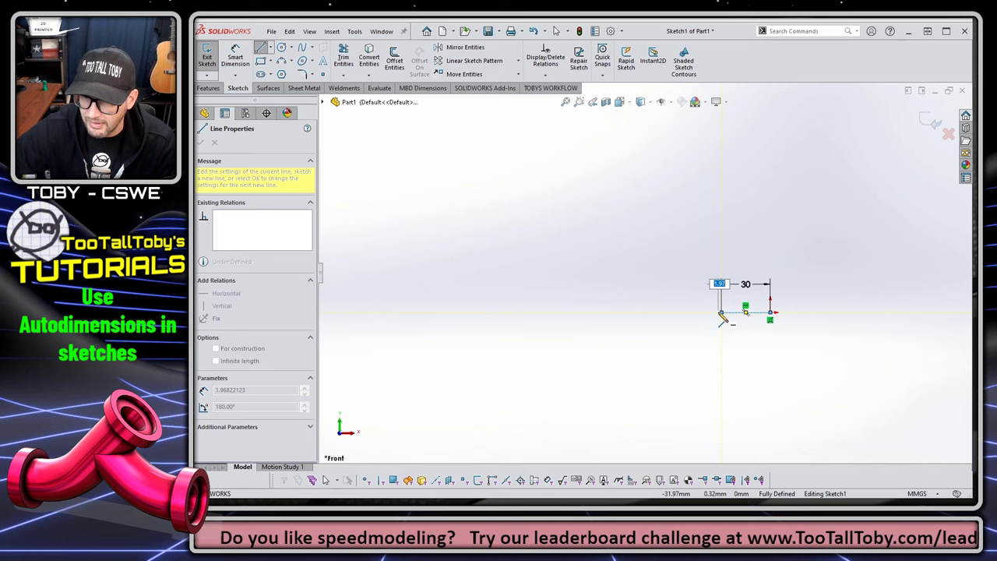
pyautogui.press('a')
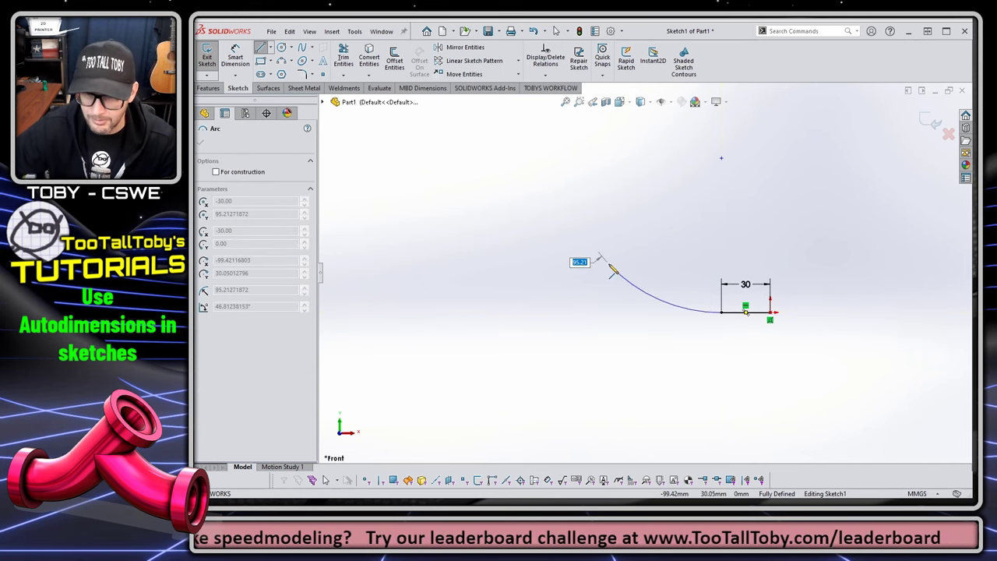
pyautogui.click(608, 264)
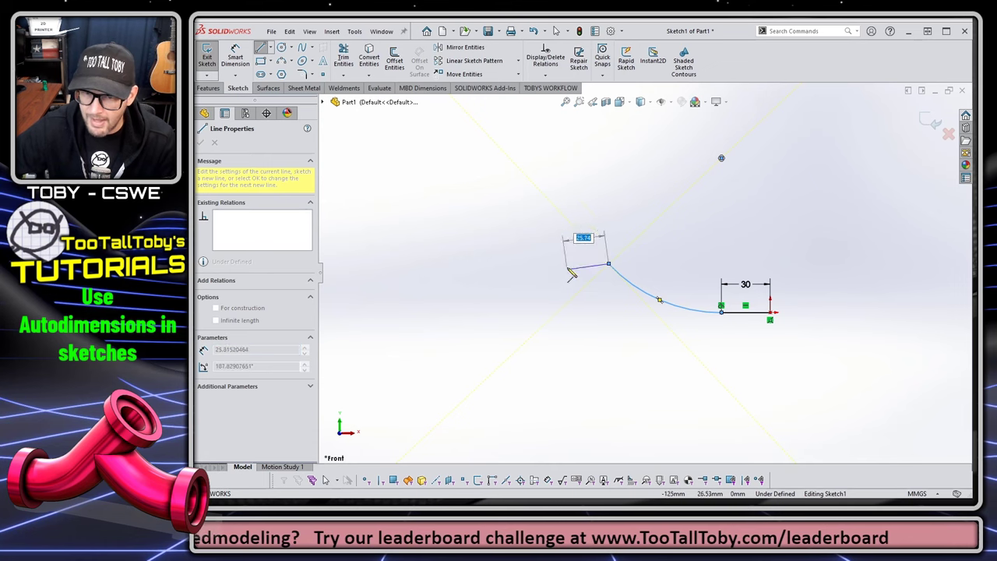
pyautogui.press('Escape')
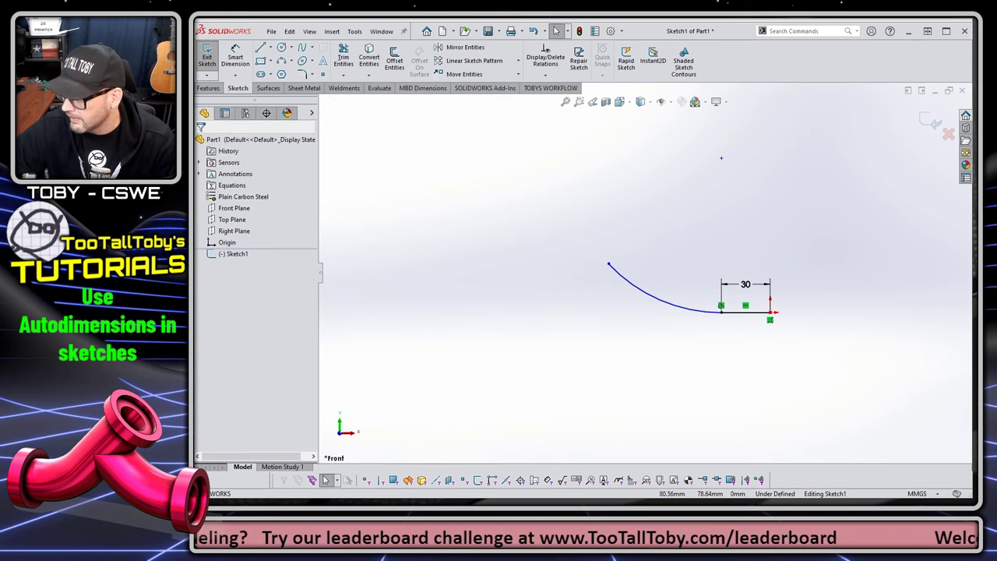
pyautogui.hotkey('alt', 'Tab')
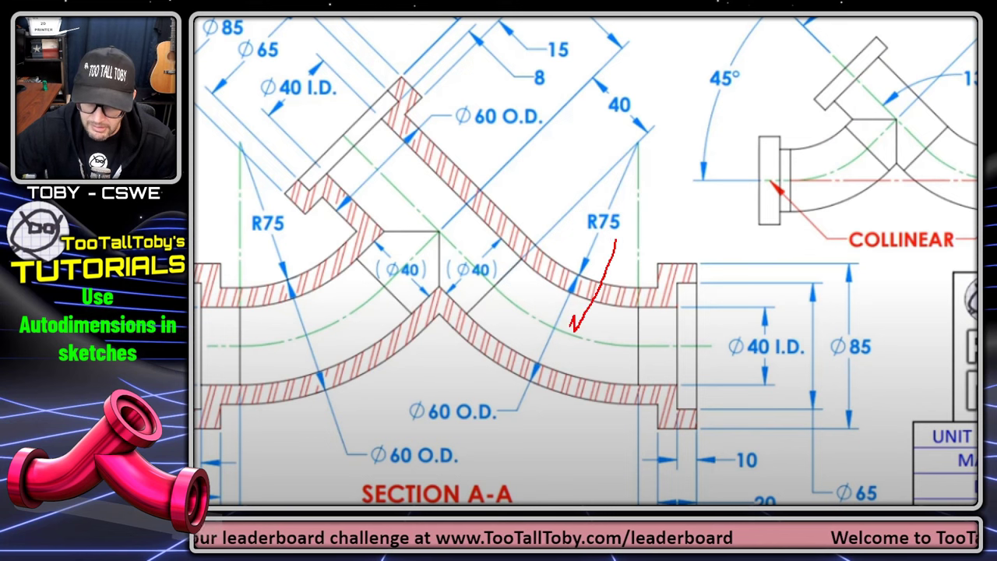
# Step: Circle the Ø60 O.D. callout on the section view, then clear the marking
pyautogui.moveTo(420, 429)
pyautogui.mouseDown()
pyautogui.moveTo(506, 427)
pyautogui.moveTo(401, 451)
pyautogui.moveTo(499, 452)
pyautogui.mouseUp()
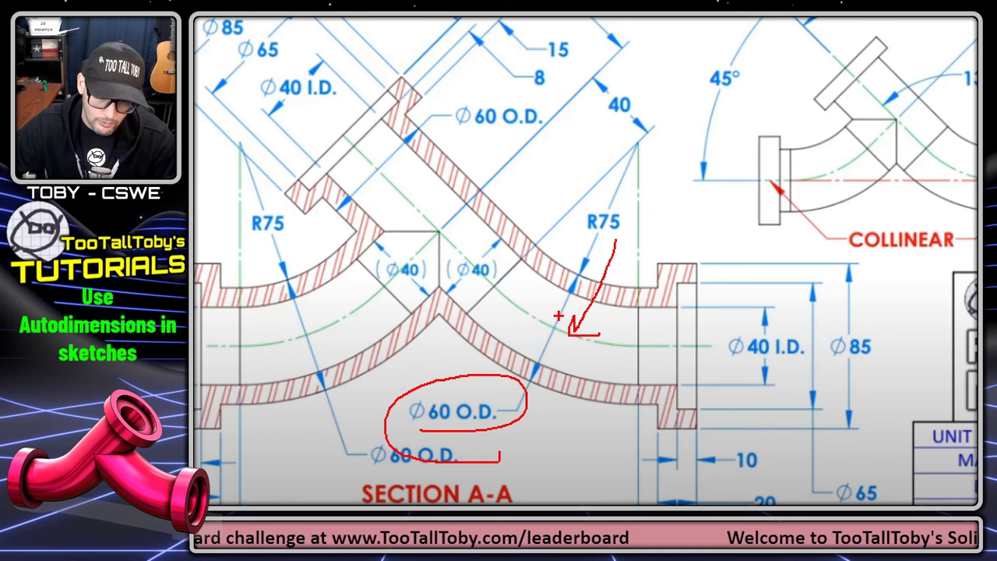
pyautogui.press('Escape')
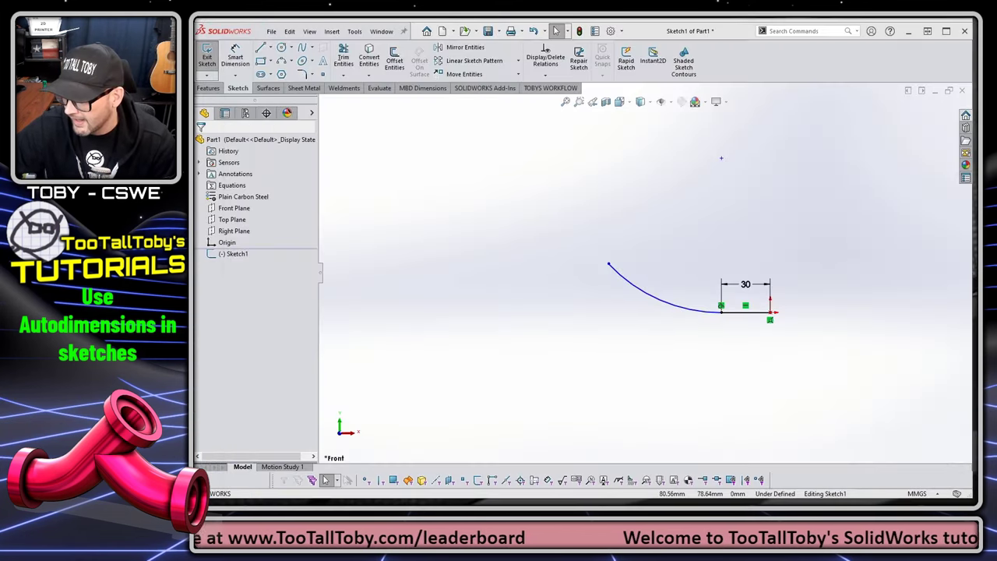
# Step: Delete the earlier tangent arc and the 30 mm line with its dimension
pyautogui.click(637, 290)
pyautogui.press('Delete')
pyautogui.moveTo(805, 253); pyautogui.dragTo(642, 331)
pyautogui.press('Delete')
# Step: Redraw a 30 mm line from the origin followed by a tangent R105 arc
pyautogui.press('s')
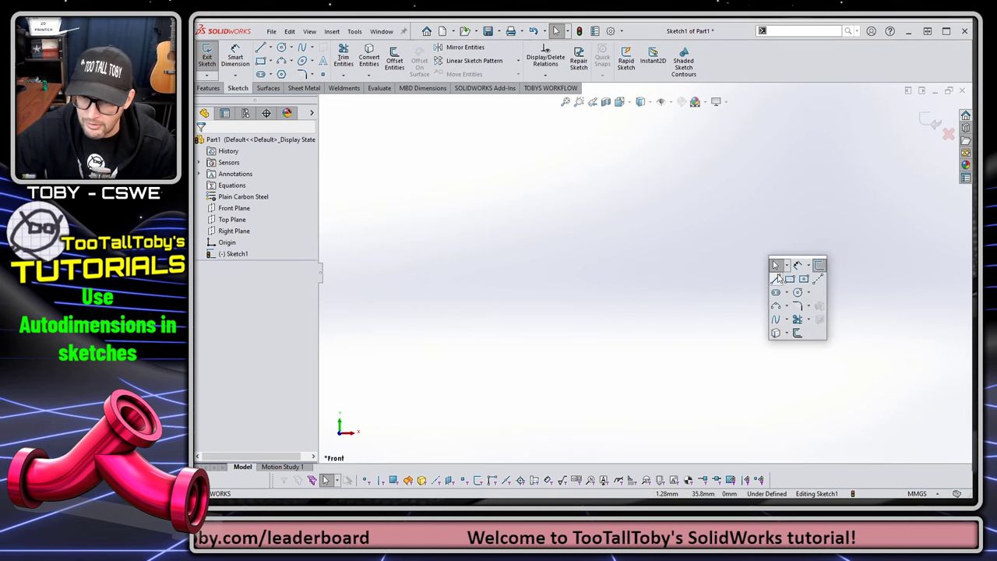
pyautogui.click(777, 278)
pyautogui.click(769, 311)
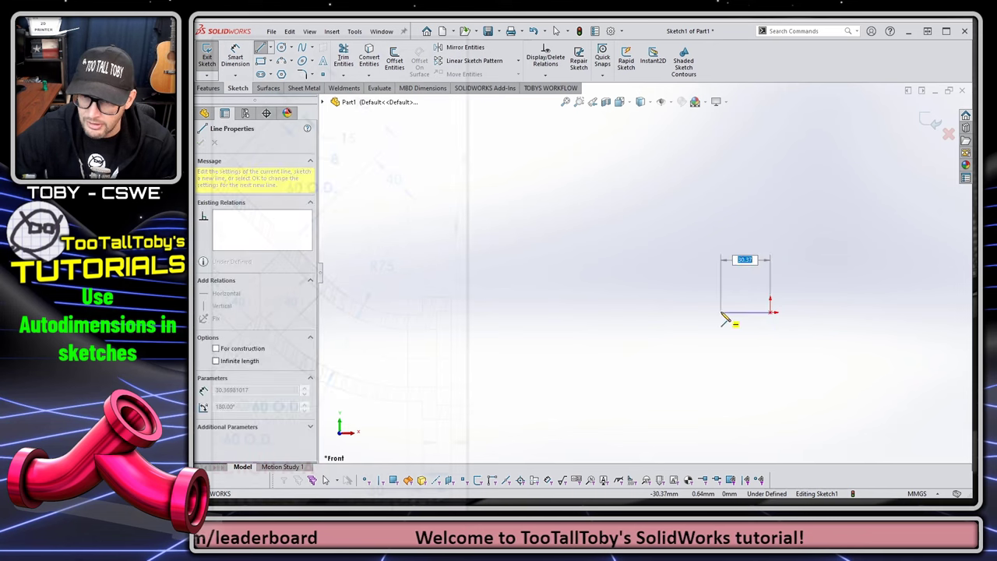
pyautogui.write('30')
pyautogui.press('Return')
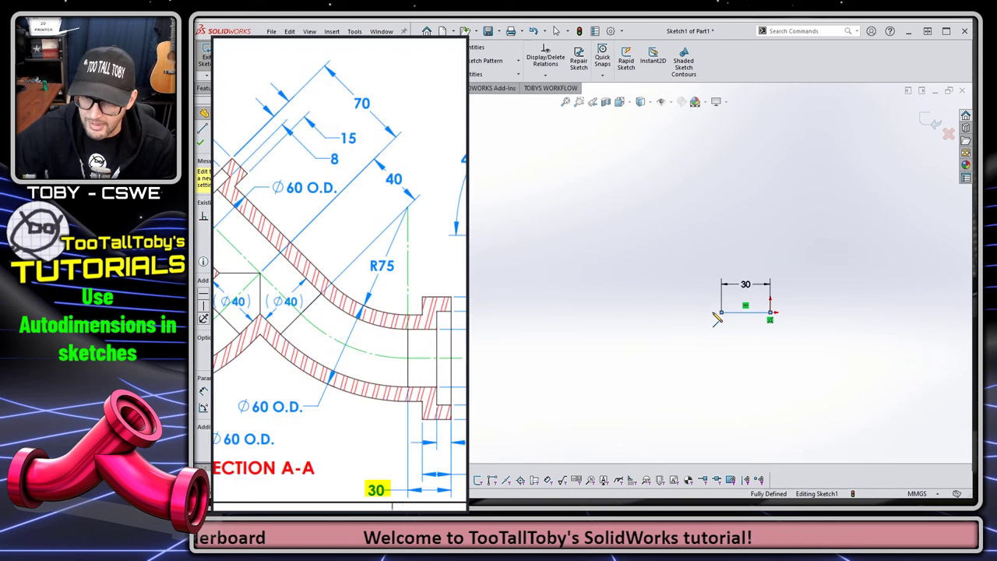
pyautogui.moveTo(721, 312)
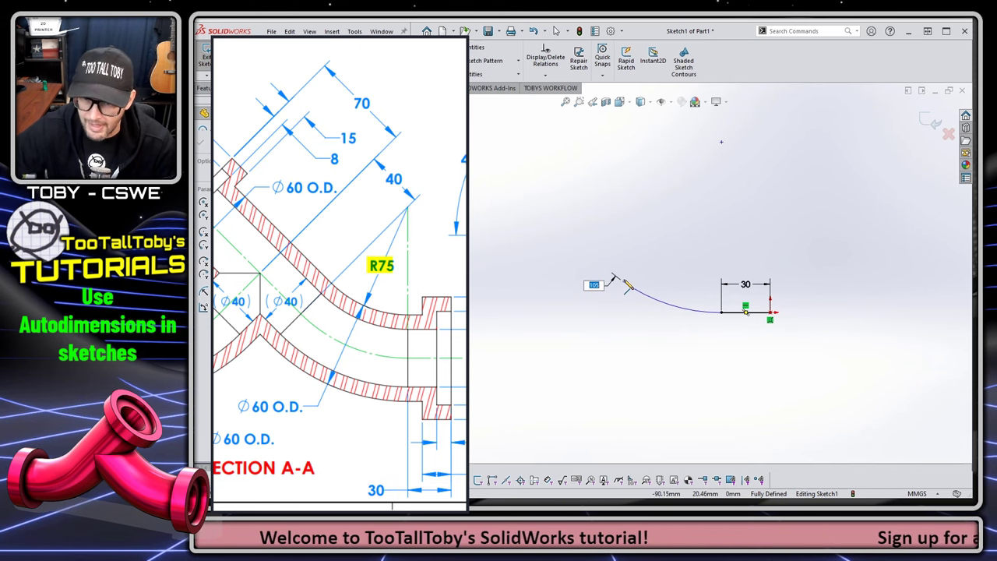
pyautogui.press('Return')
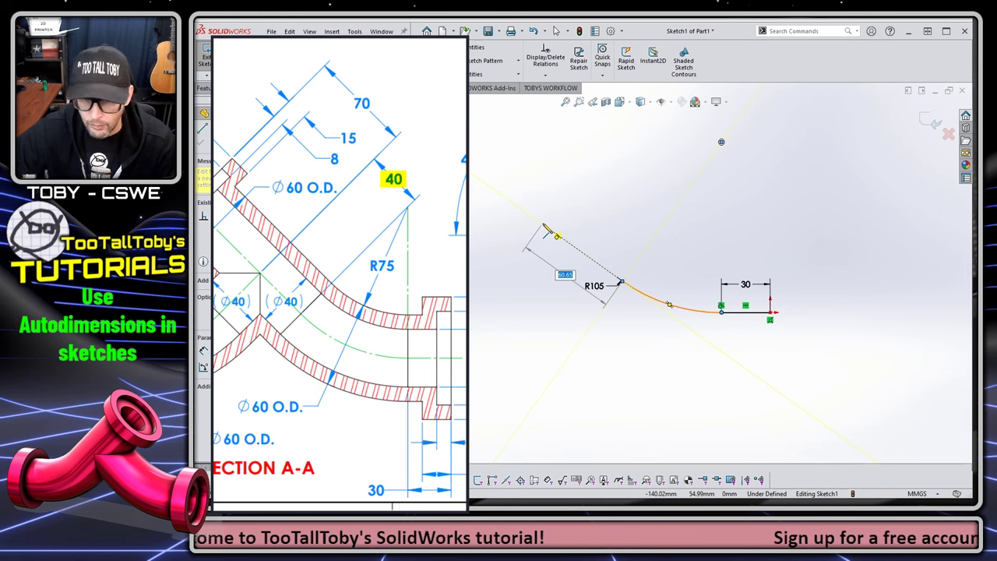
# Step: Continue with a 40 mm straight segment and a 70 mm segment on the same slant
pyautogui.write('40')
pyautogui.press('Return')
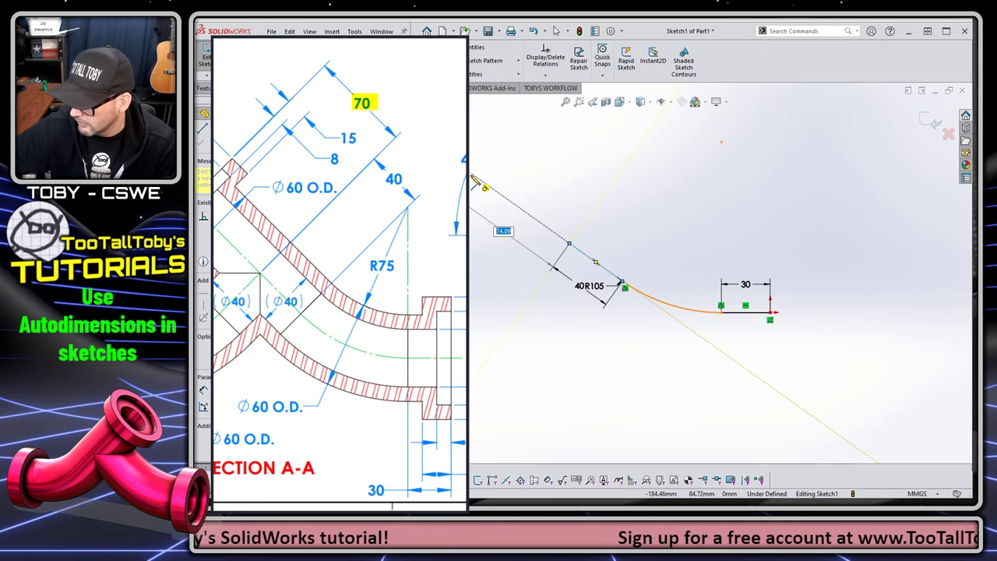
pyautogui.write('70')
pyautogui.press('Return')
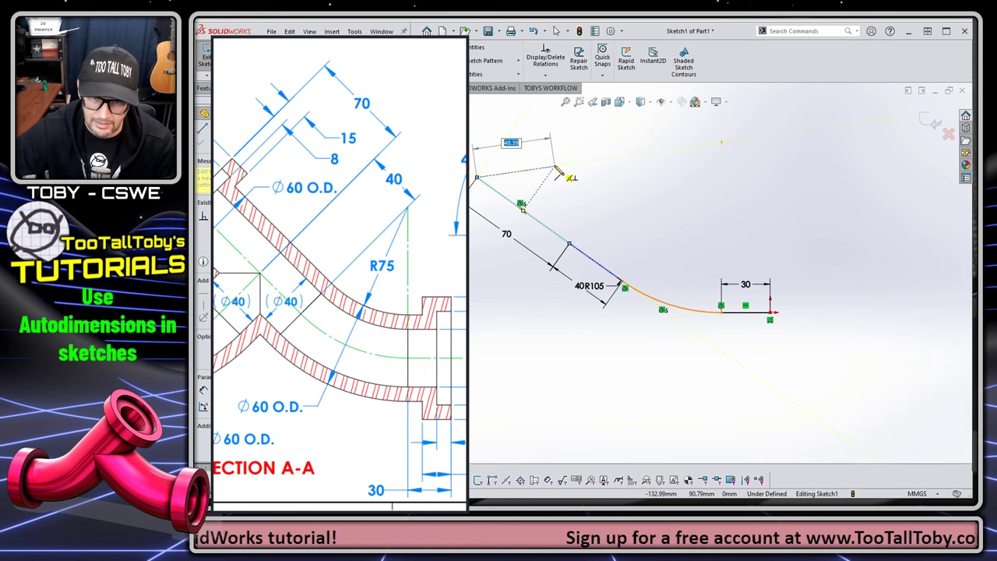
pyautogui.press('Escape')
# Step: From the 40/70 junction, sketch a tangent R105 arc curving down-left into a 30 mm left leg
pyautogui.press('s')
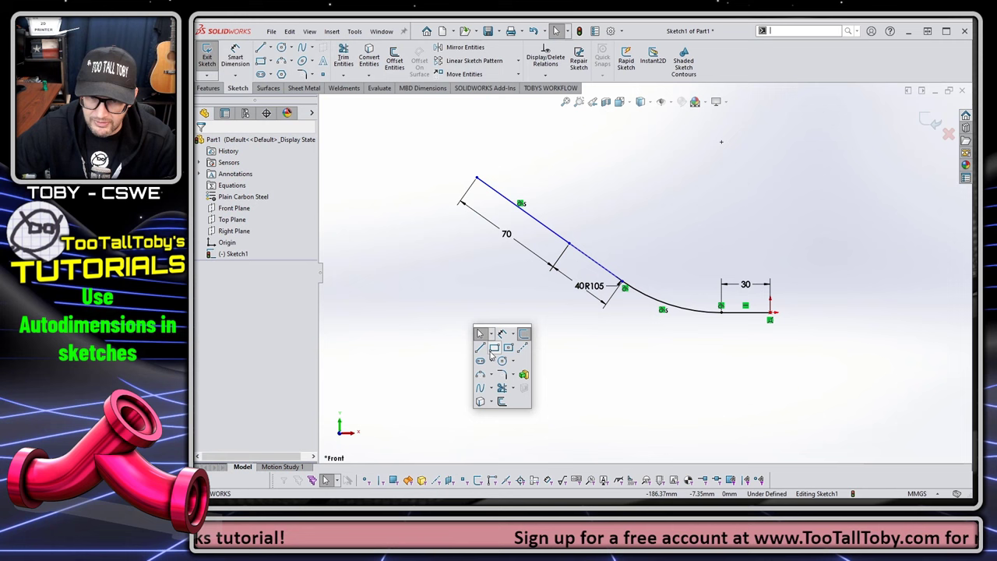
pyautogui.click(484, 352)
pyautogui.click(569, 246)
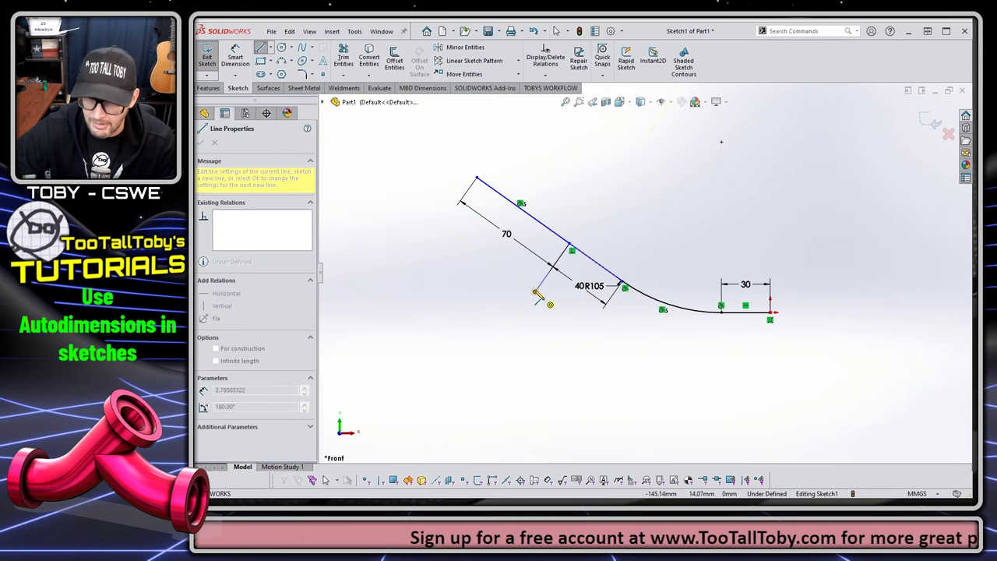
pyautogui.moveTo(545, 279)
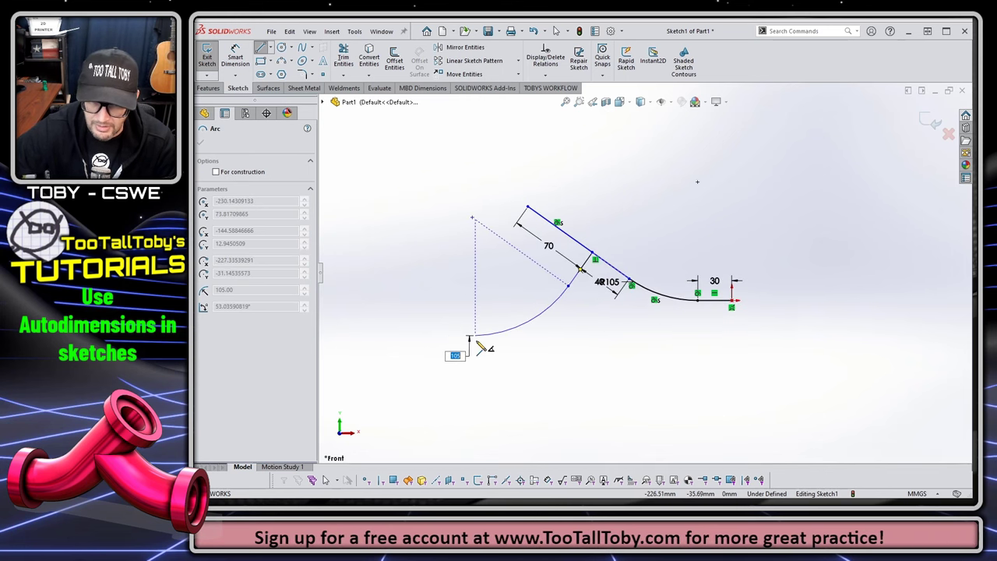
pyautogui.click(476, 337)
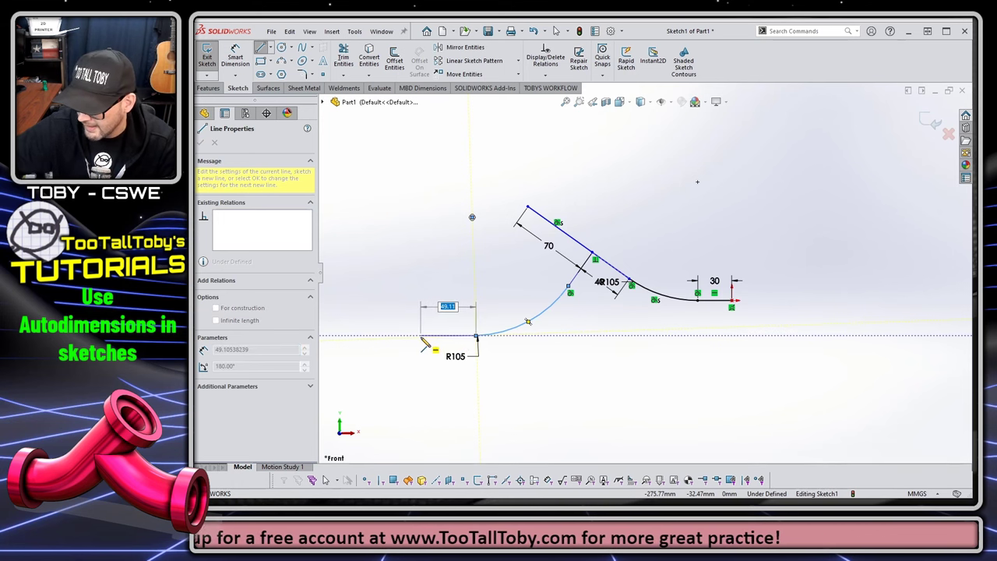
pyautogui.click(441, 336)
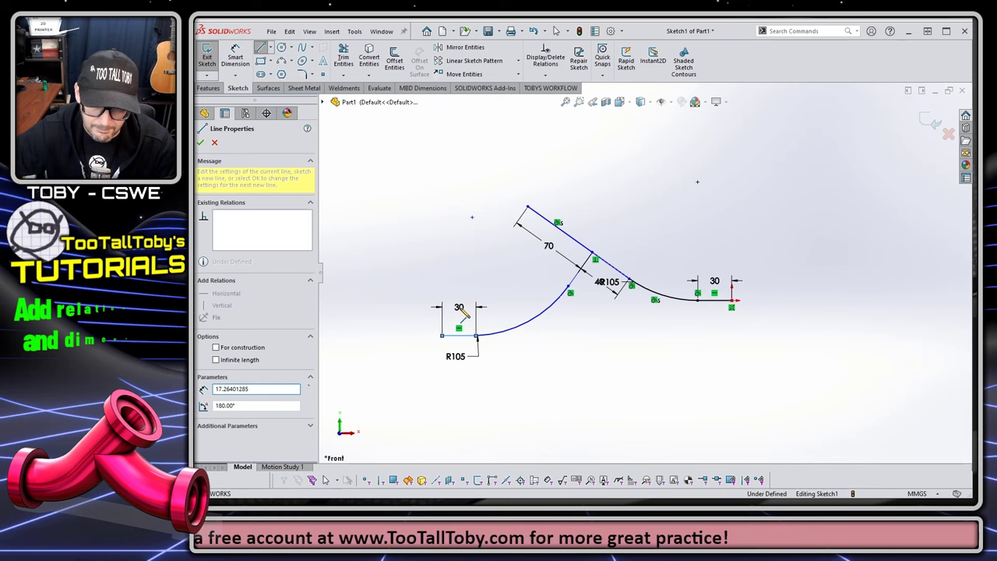
pyautogui.press('Escape')
# Step: Make the new arc tangent to its leg and the two horizontal legs collinear
pyautogui.click(476, 336)
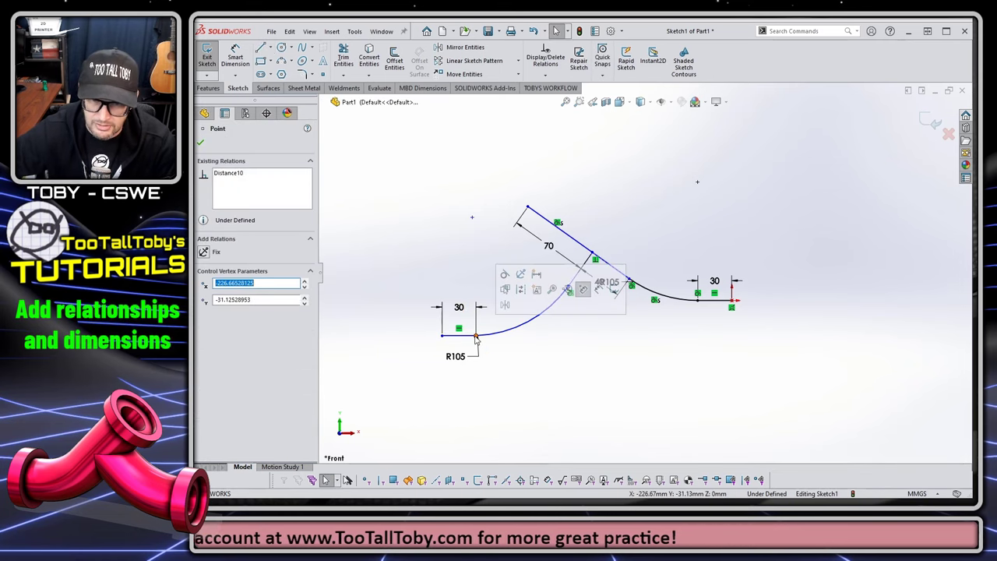
pyautogui.click(505, 277)
pyautogui.click(596, 168)
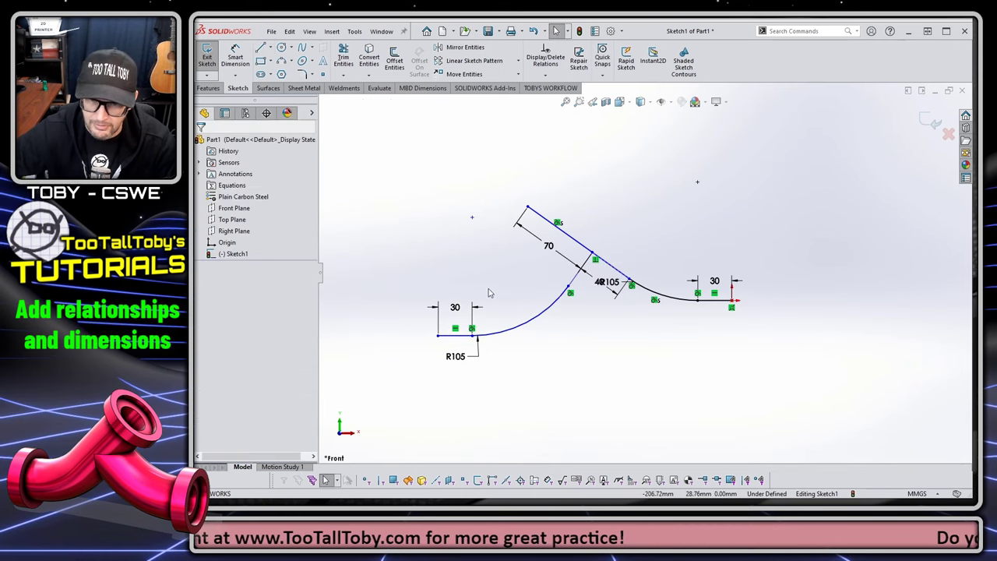
pyautogui.click(451, 336)
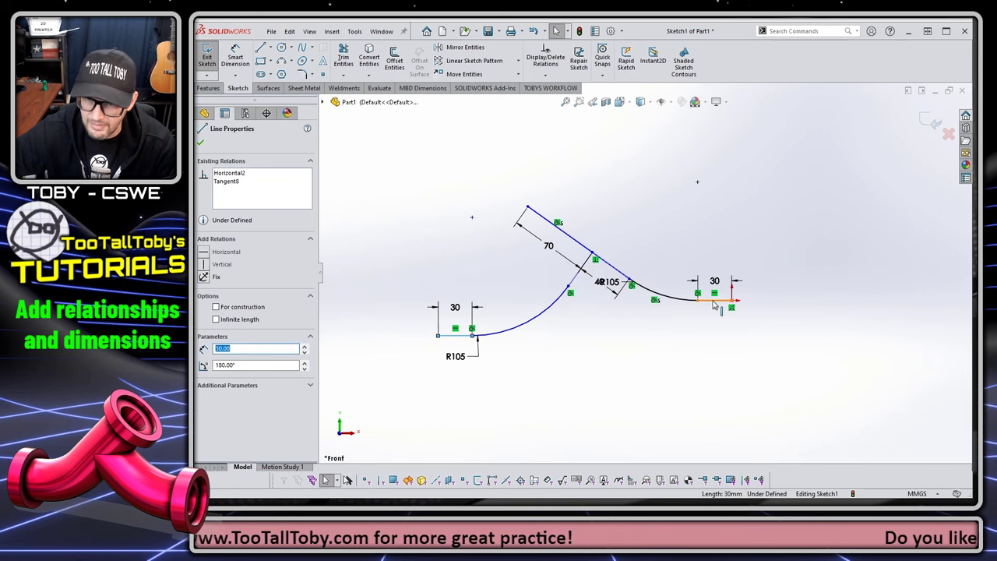
pyautogui.keyDown('ctrl'); pyautogui.click(718, 300); pyautogui.keyUp('ctrl')
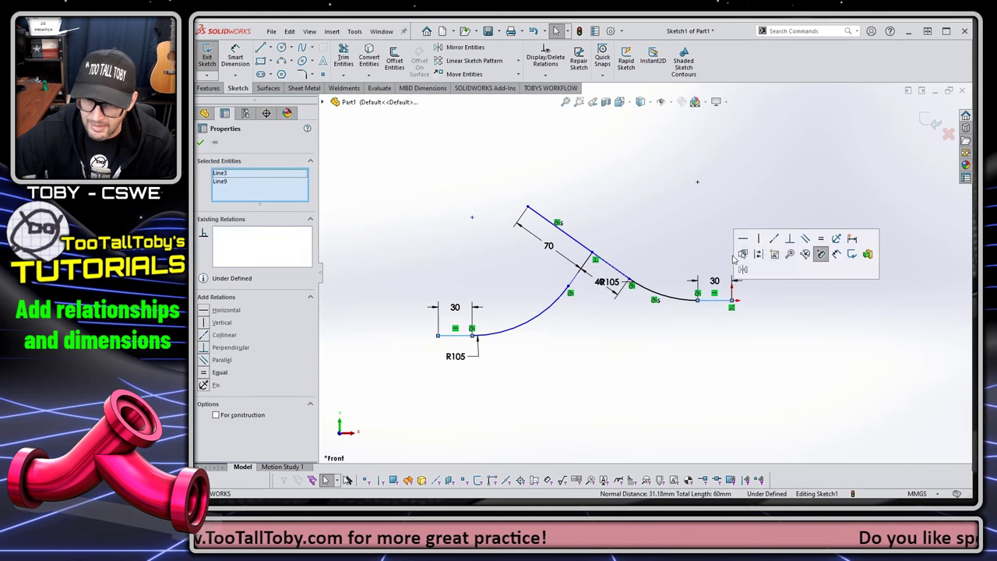
pyautogui.click(773, 239)
pyautogui.click(666, 166)
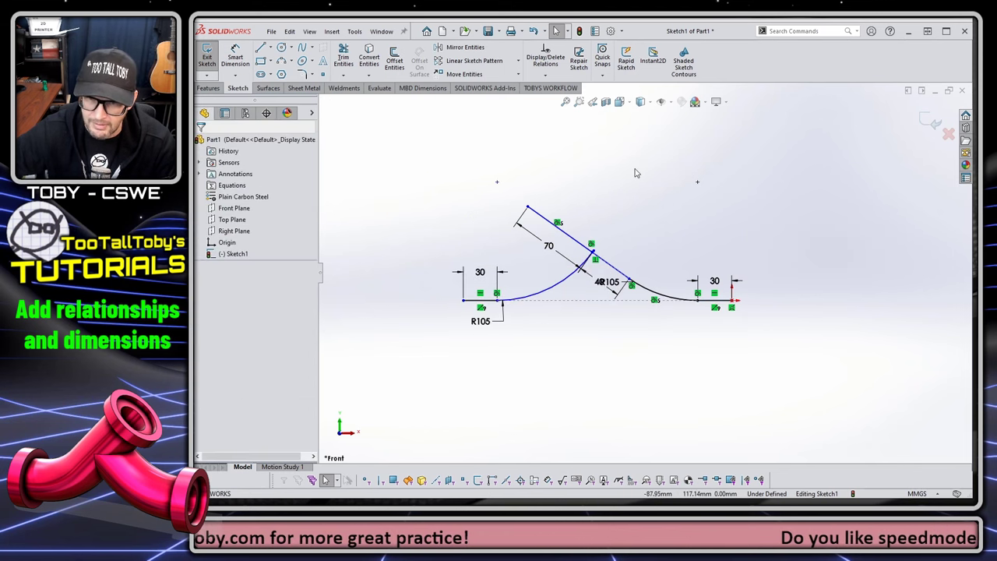
# Step: Dimension the angle between the slanted line and right horizontal leg to 135°
pyautogui.press('s')
pyautogui.click(658, 177)
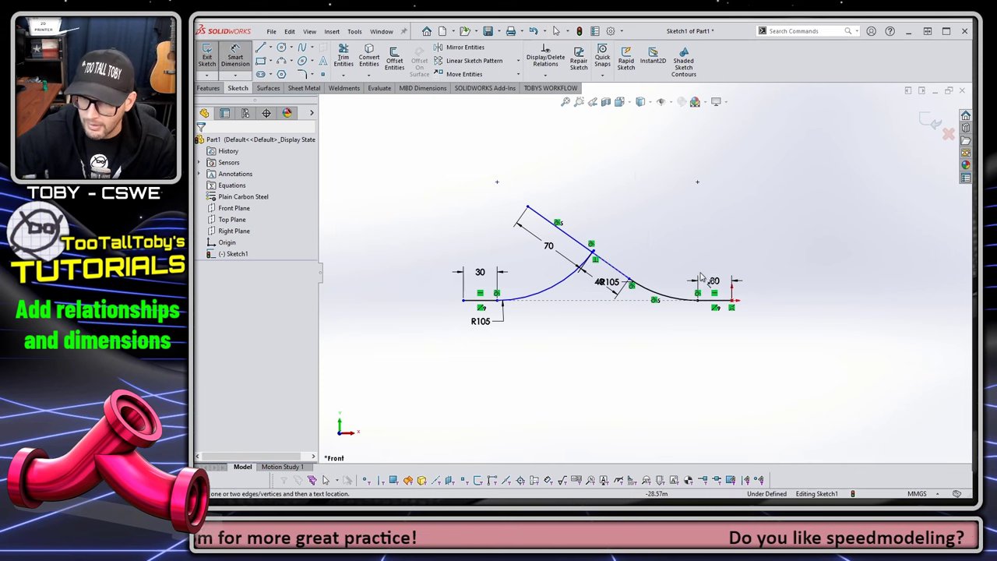
pyautogui.click(711, 304)
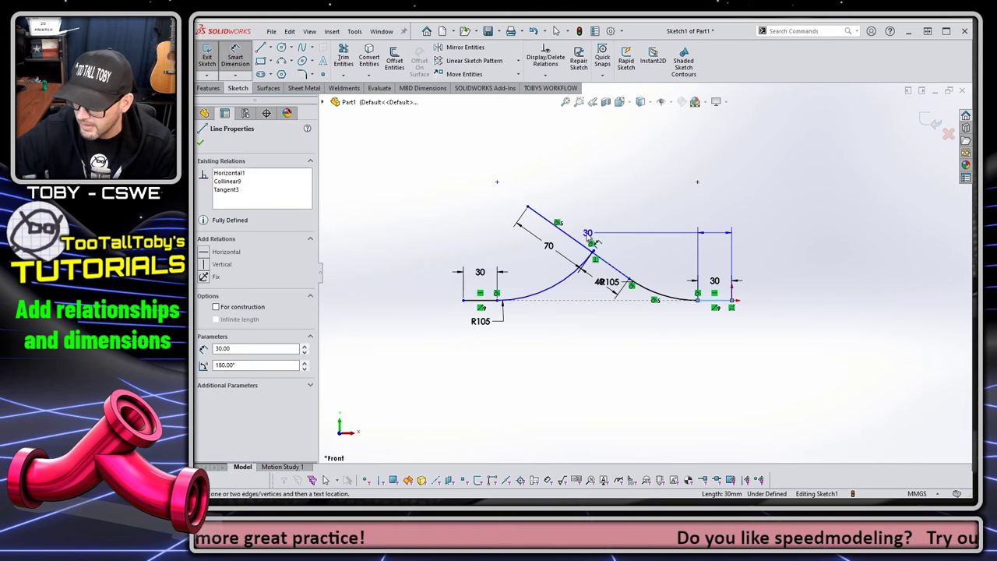
pyautogui.click(568, 237)
pyautogui.click(647, 214)
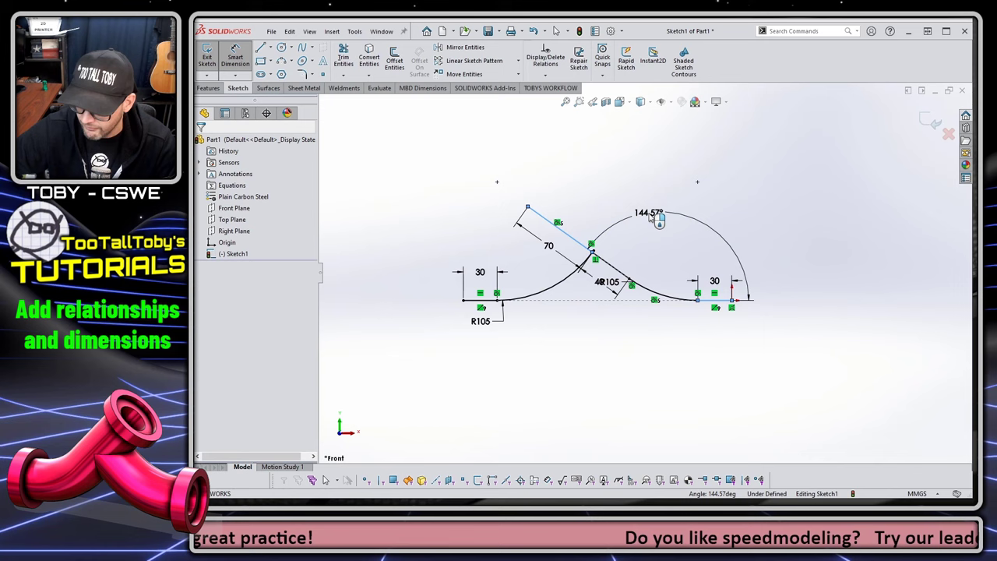
pyautogui.write('135')
pyautogui.press('Return')
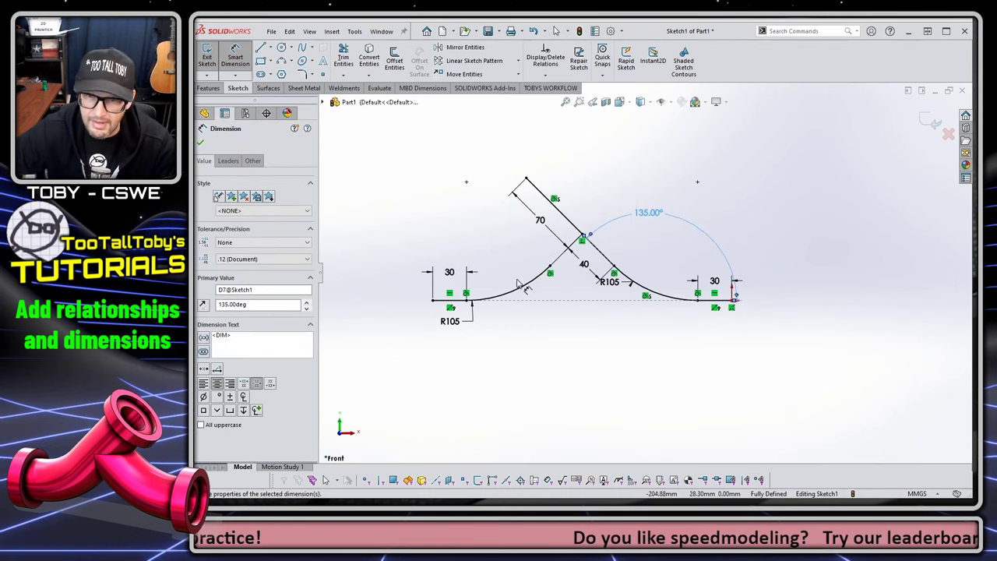
pyautogui.press('Escape')
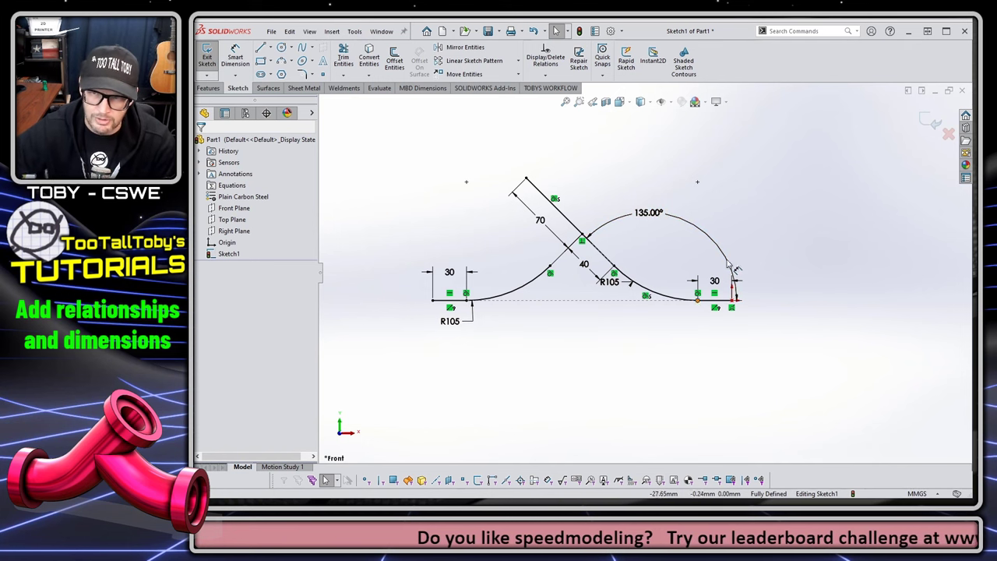
# Step: Exit the path sketch and start a sweep with a 60 mm circular profile
pyautogui.click(928, 123)
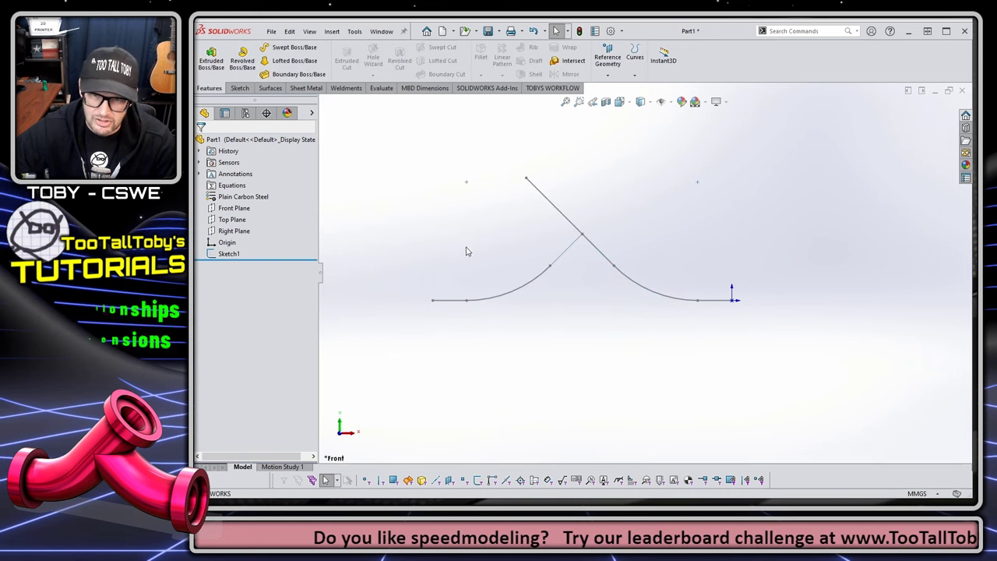
pyautogui.click(290, 49)
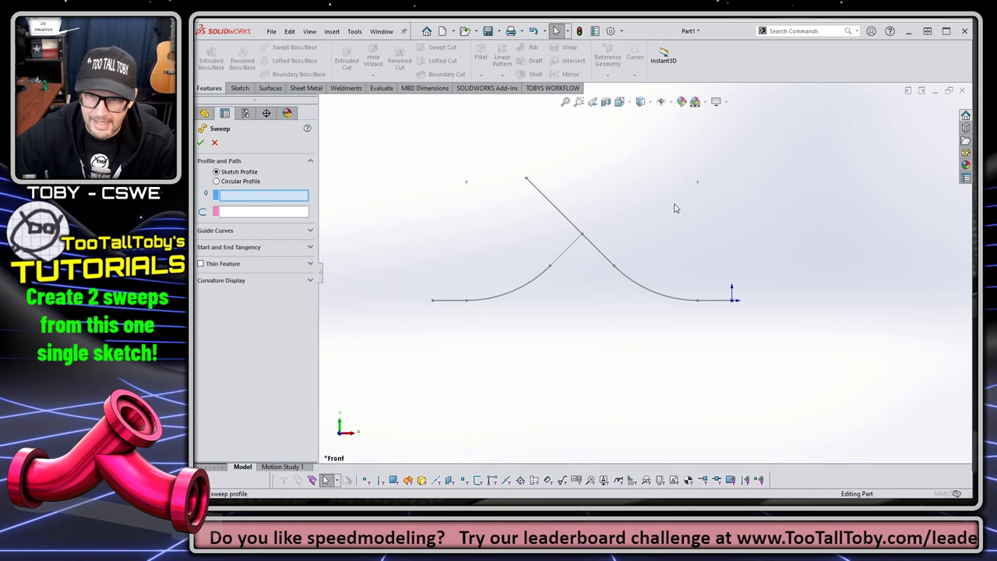
pyautogui.moveTo(673, 205)
pyautogui.mouseDown(button='middle')
pyautogui.moveTo(717, 265)
pyautogui.moveTo(694, 299)
pyautogui.moveTo(644, 319)
pyautogui.mouseUp(button='middle')
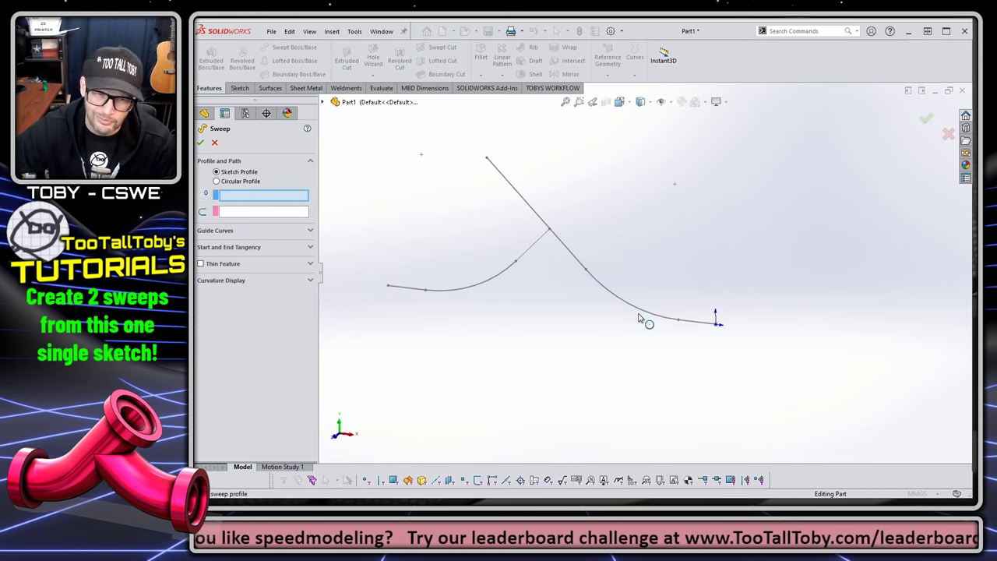
pyautogui.click(218, 182)
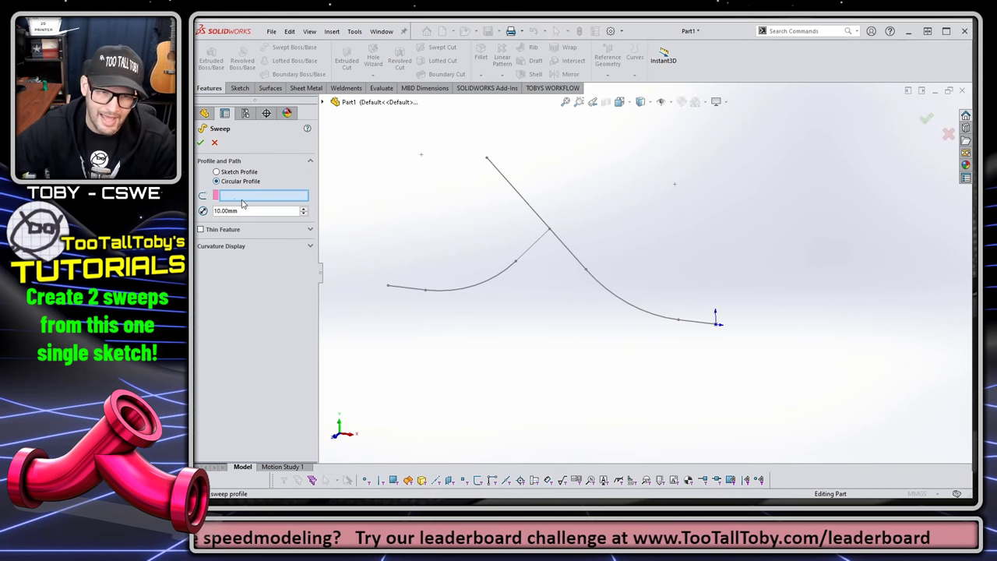
pyautogui.write('30')
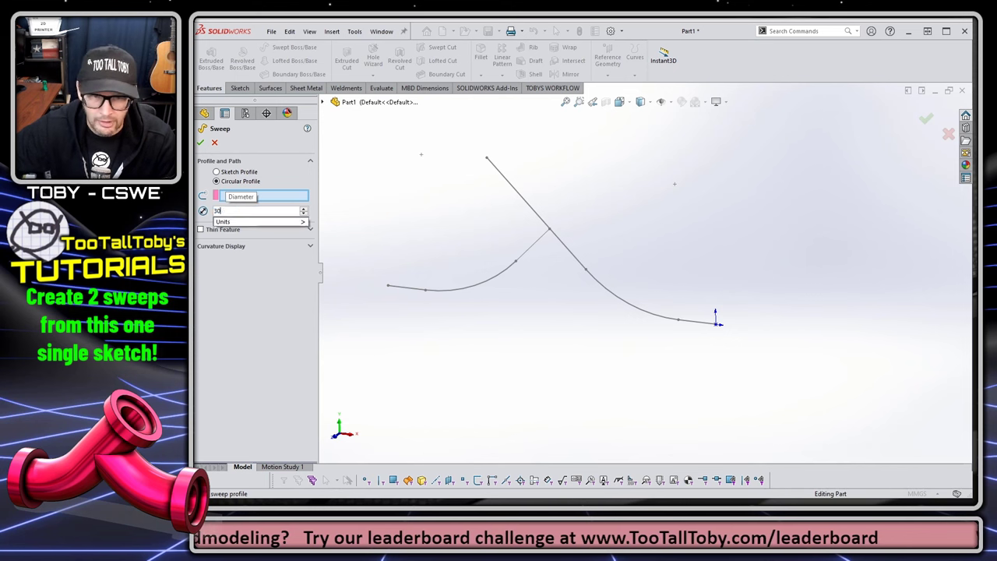
pyautogui.press('Return')
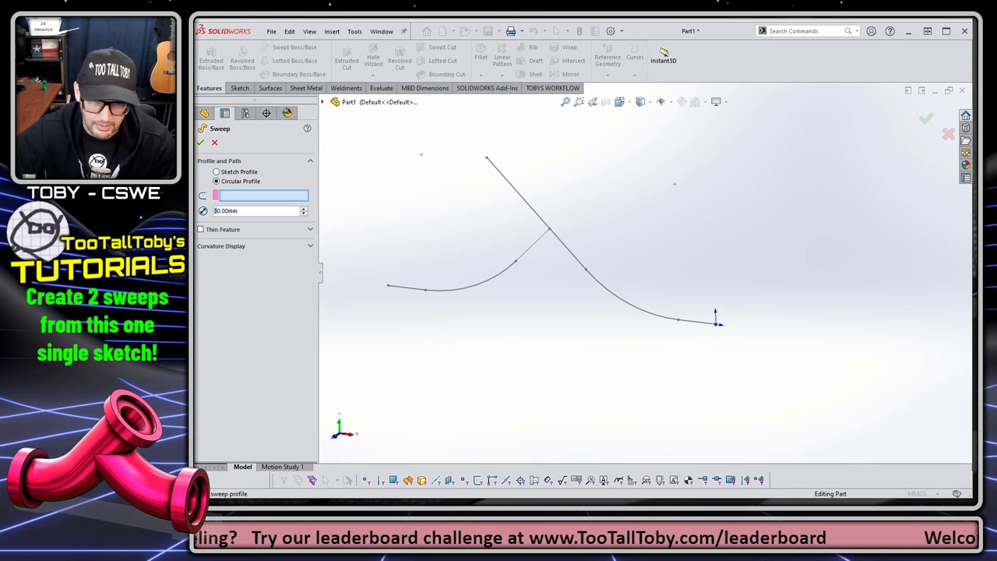
pyautogui.write('60')
pyautogui.press('Return')
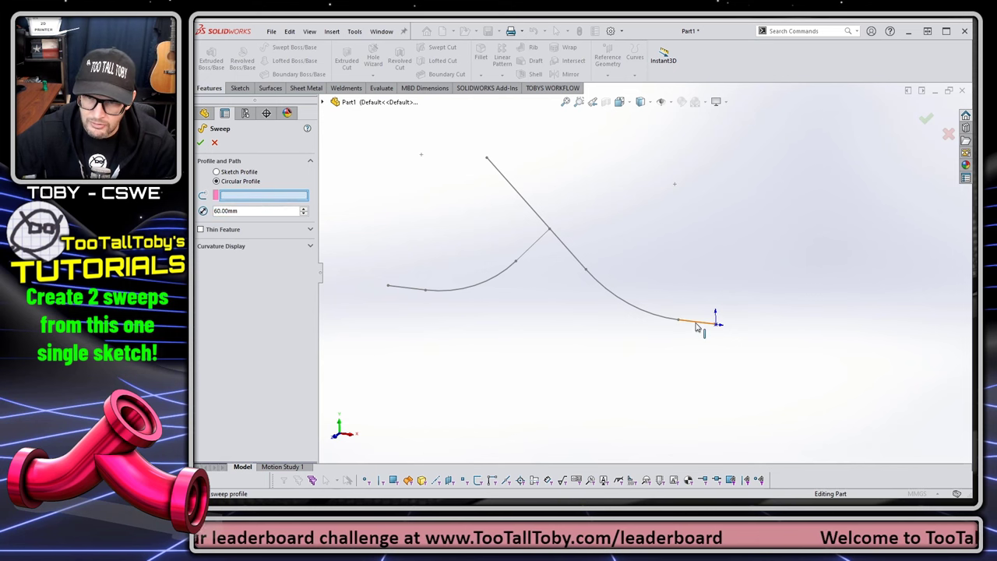
# Step: Pick the right leg, right arc and slanted line as the path and create Sweep1
pyautogui.click(696, 328)
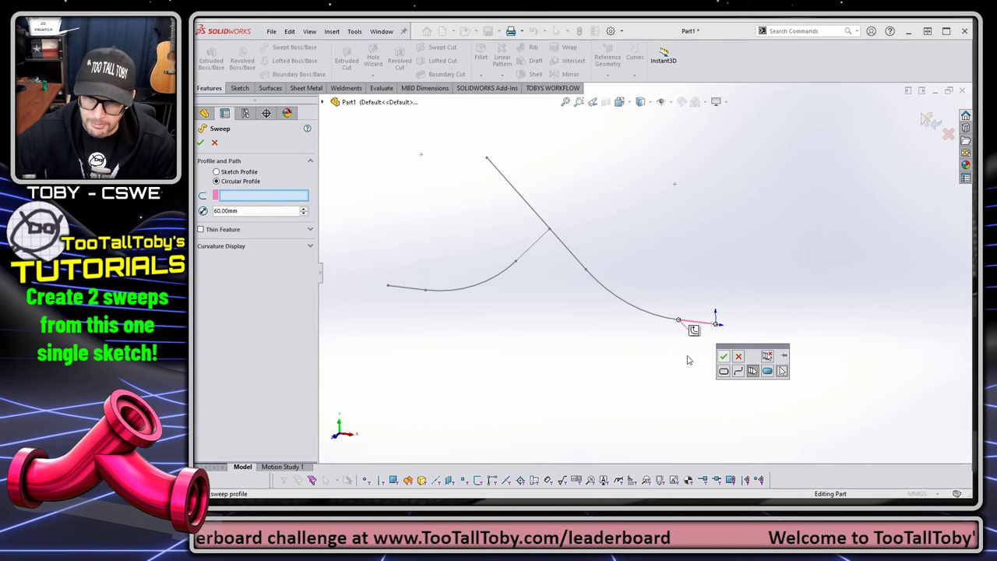
pyautogui.click(625, 309)
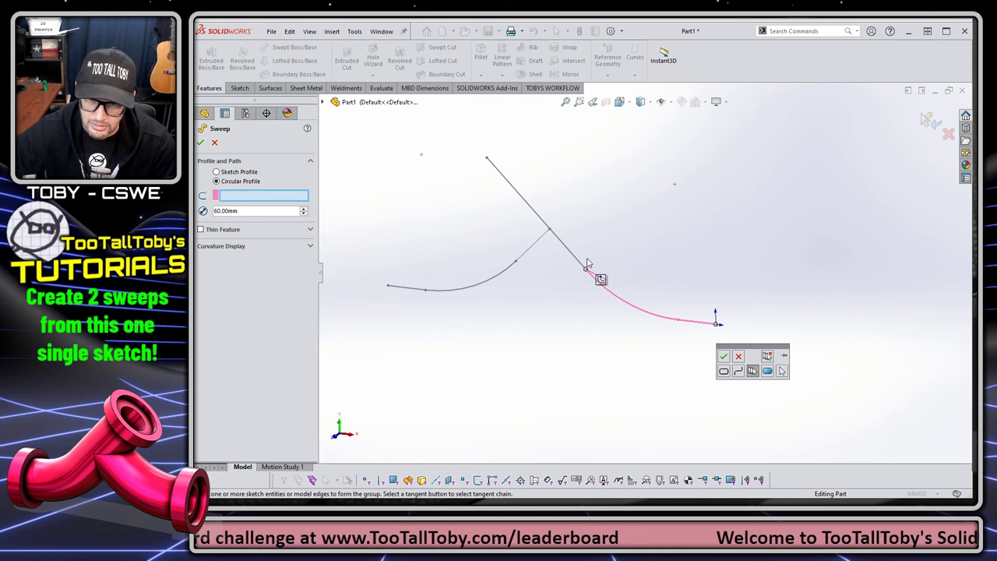
pyautogui.click(569, 253)
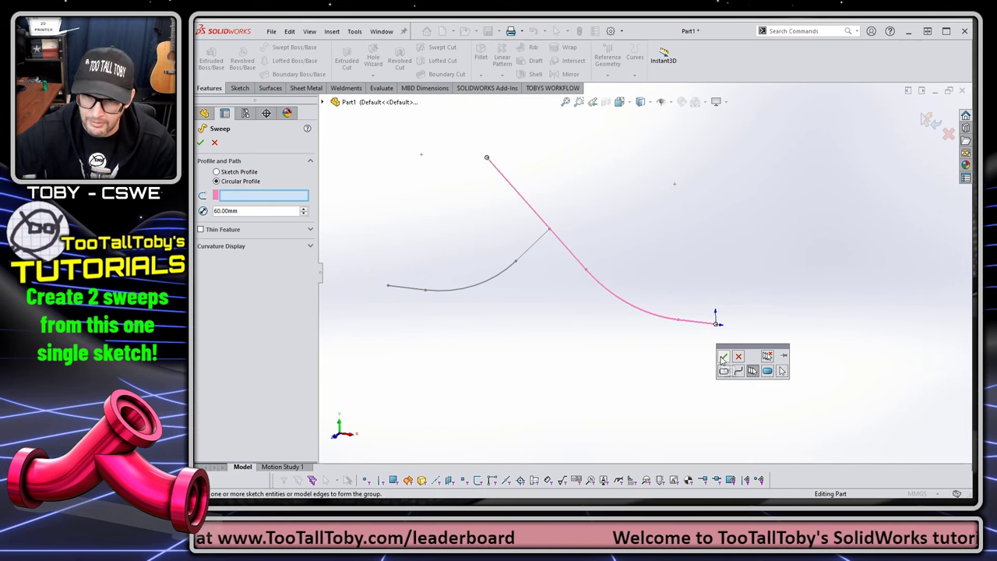
pyautogui.click(722, 358)
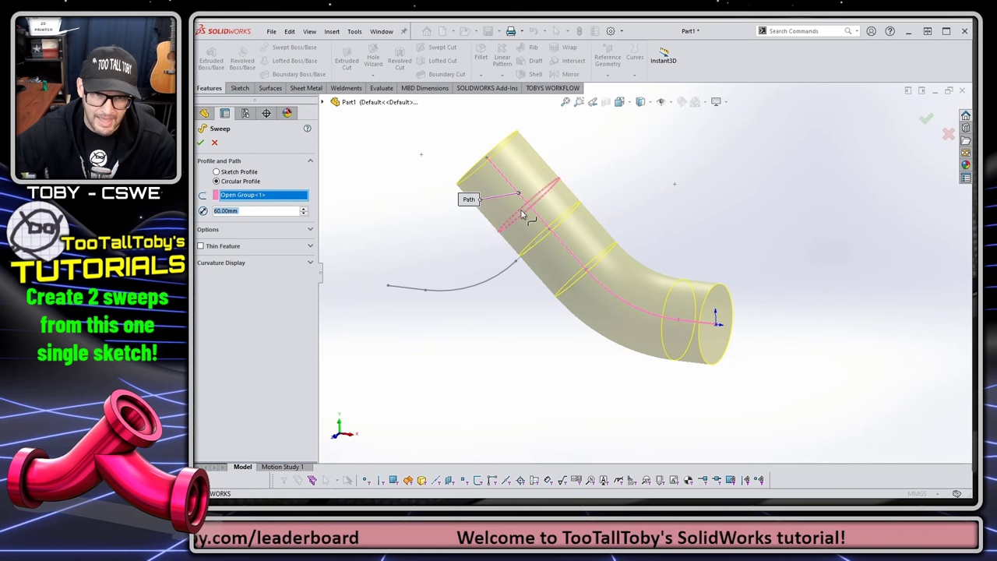
pyautogui.click(309, 229)
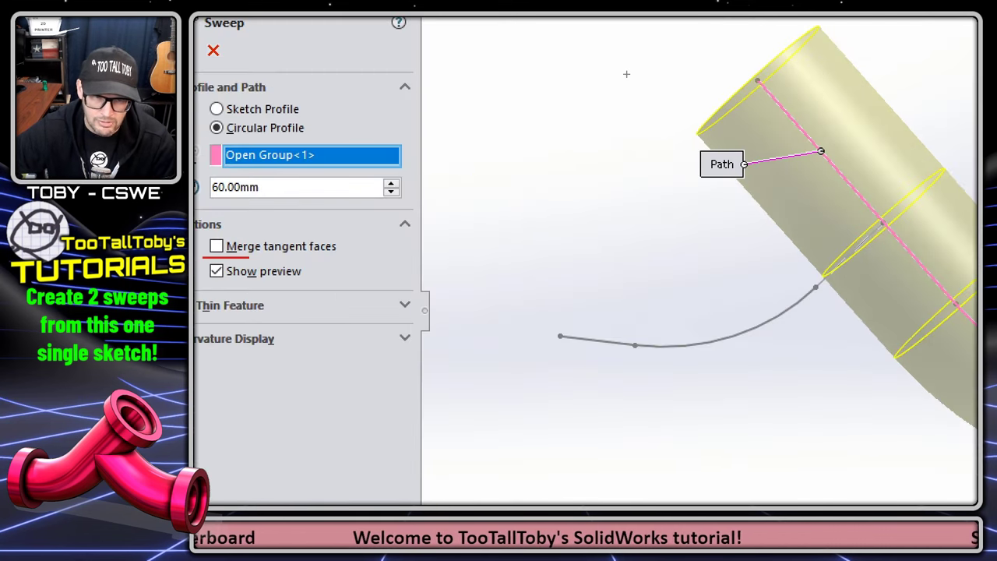
pyautogui.moveTo(249, 256); pyautogui.dragTo(406, 255)
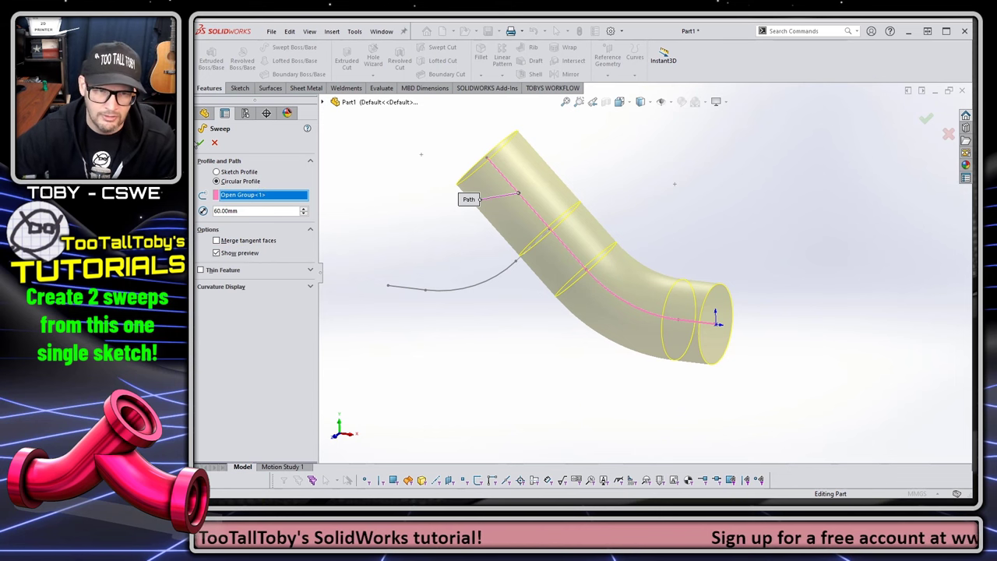
pyautogui.click(201, 144)
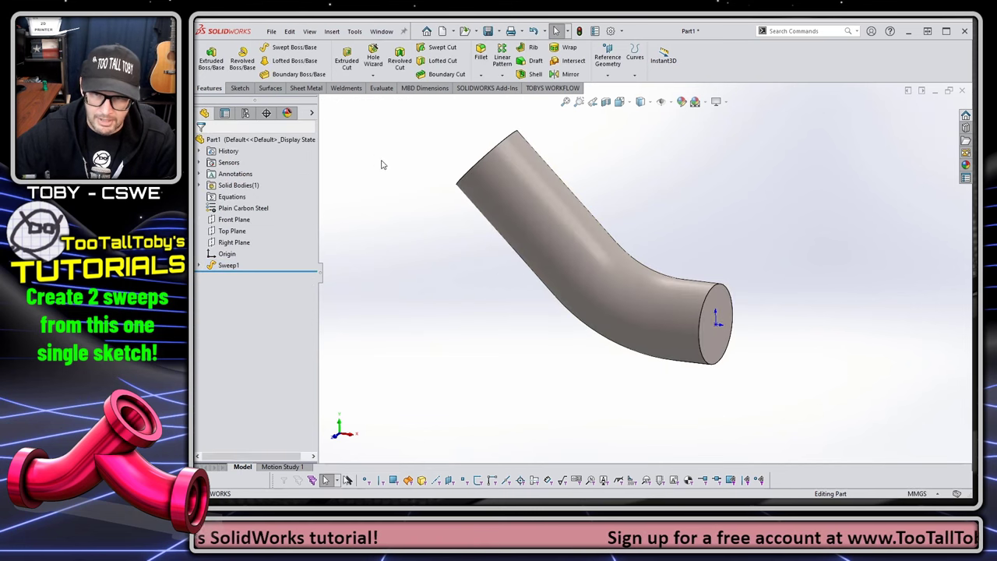
# Step: Show the path sketch and start a second sweep with a 60 mm circular profile
pyautogui.click(236, 265)
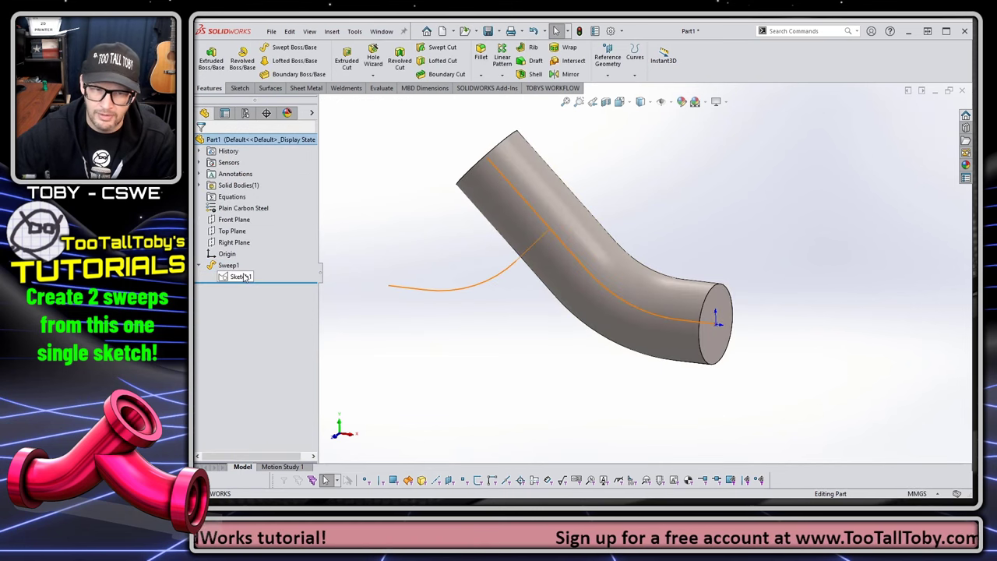
pyautogui.click(241, 277)
pyautogui.click(261, 248)
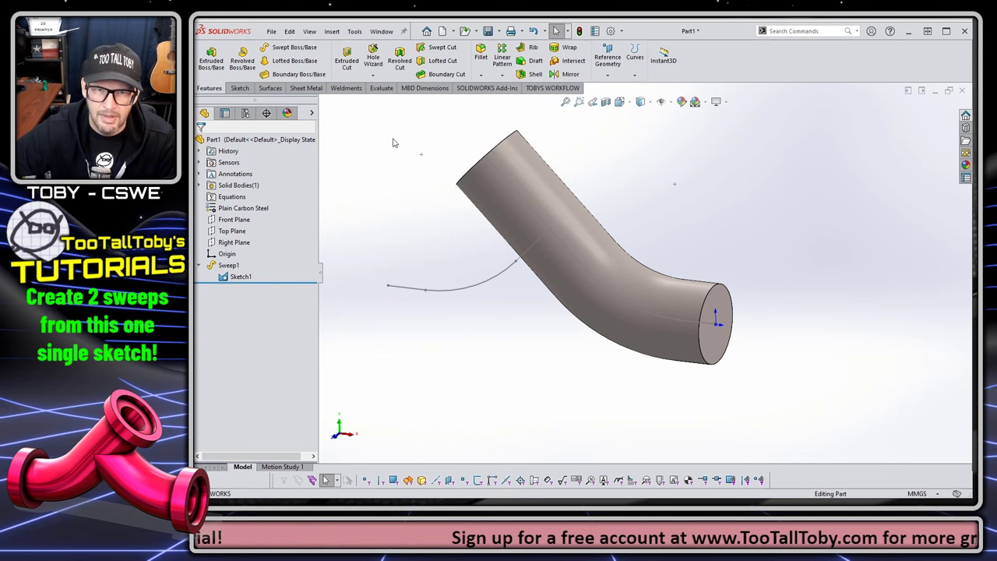
pyautogui.click(294, 48)
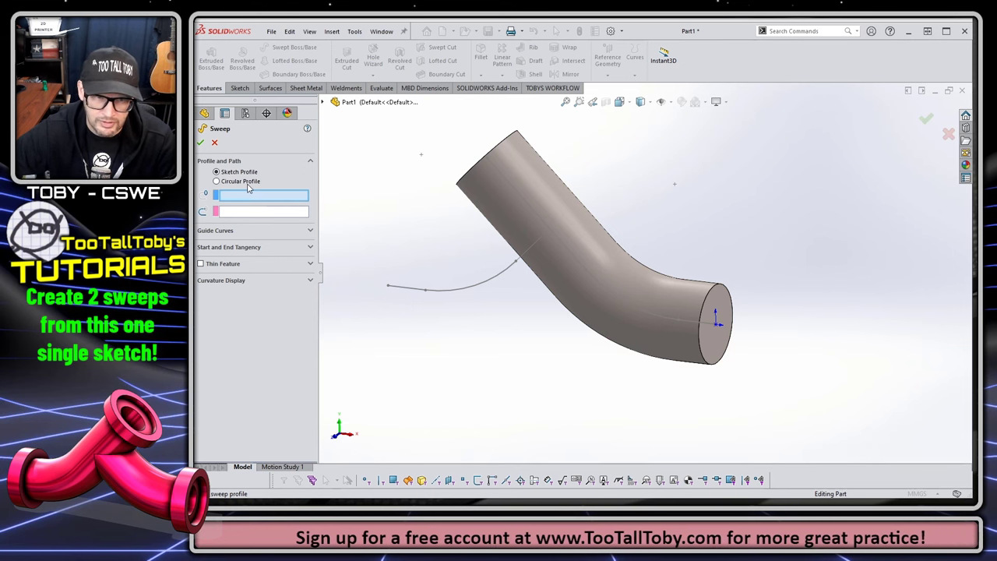
pyautogui.click(216, 182)
pyautogui.doubleClick(244, 209)
pyautogui.write('60')
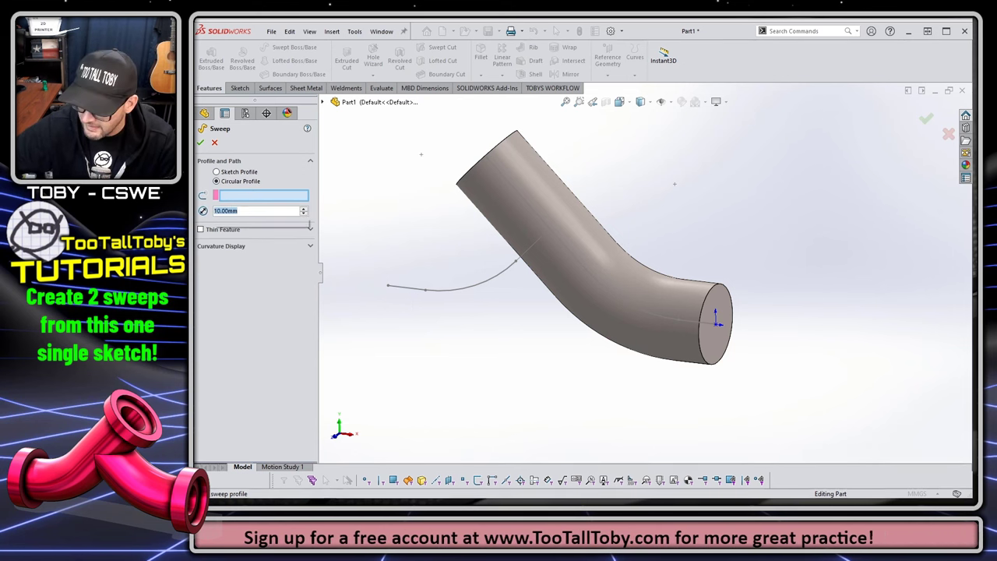
pyautogui.press('Return')
# Step: Use SelectionManager to pick the short line and arc as the path, creating Sweep2
pyautogui.rightClick(262, 197)
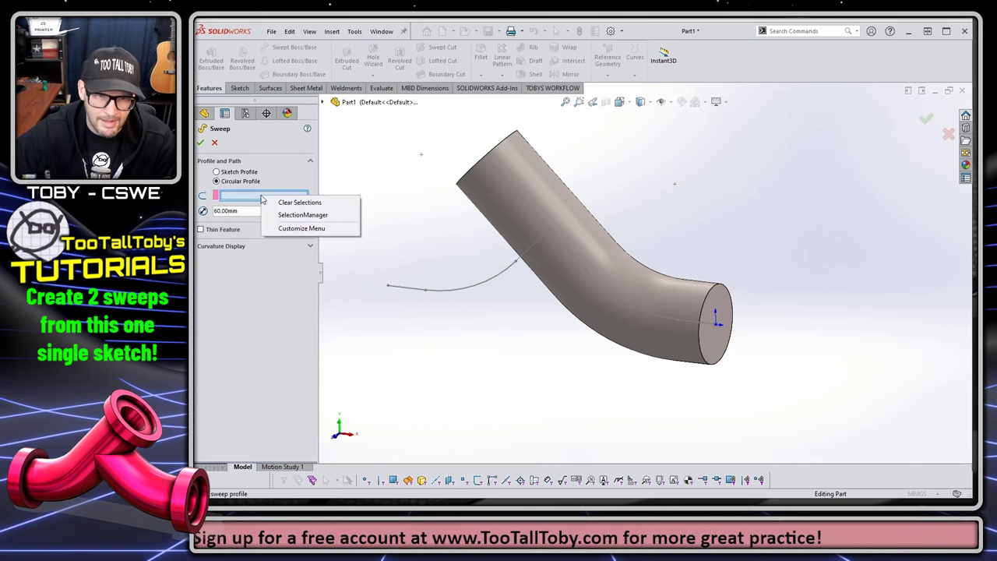
pyautogui.click(304, 215)
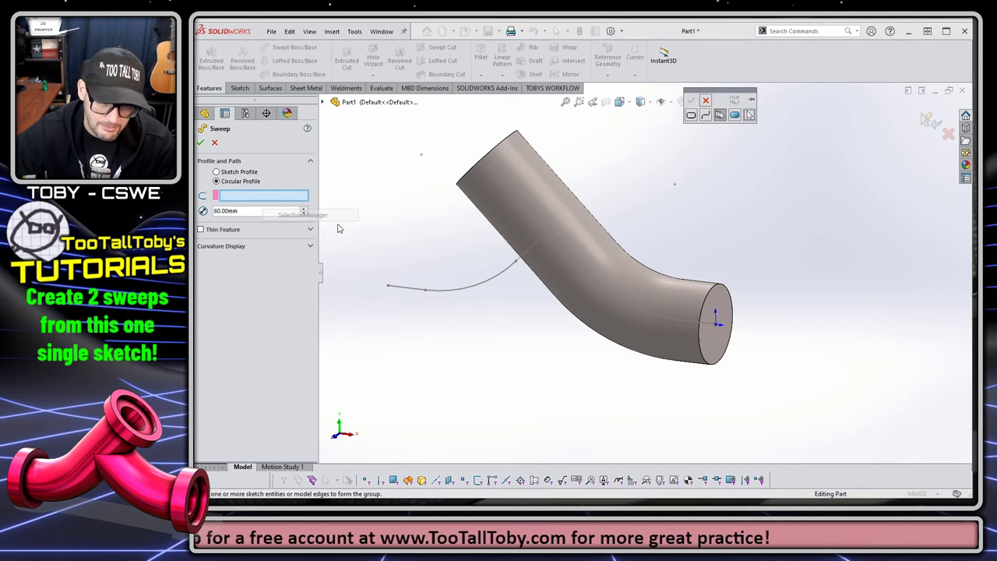
pyautogui.click(405, 289)
pyautogui.click(484, 288)
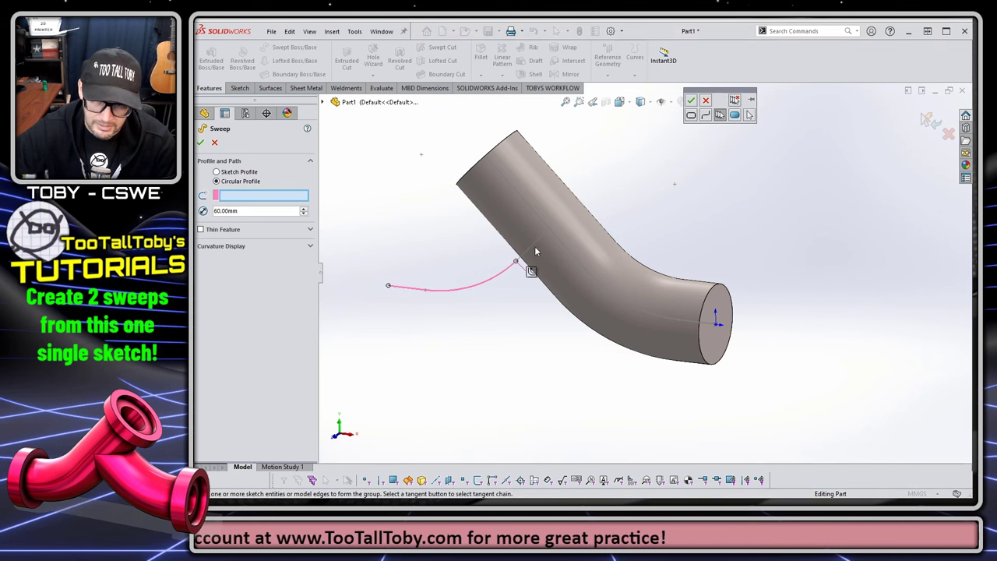
pyautogui.moveTo(720, 94); pyautogui.dragTo(378, 187)
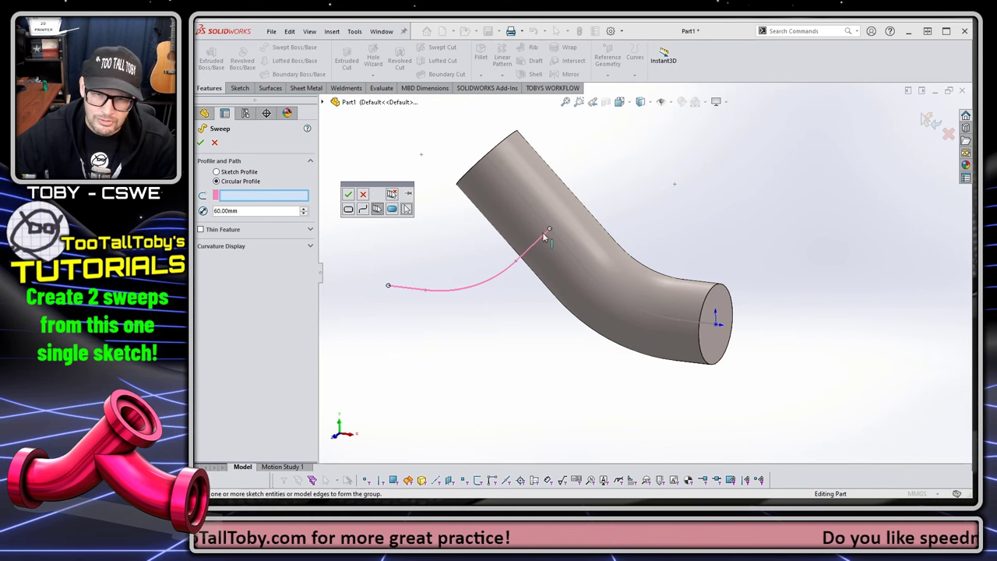
pyautogui.click(347, 194)
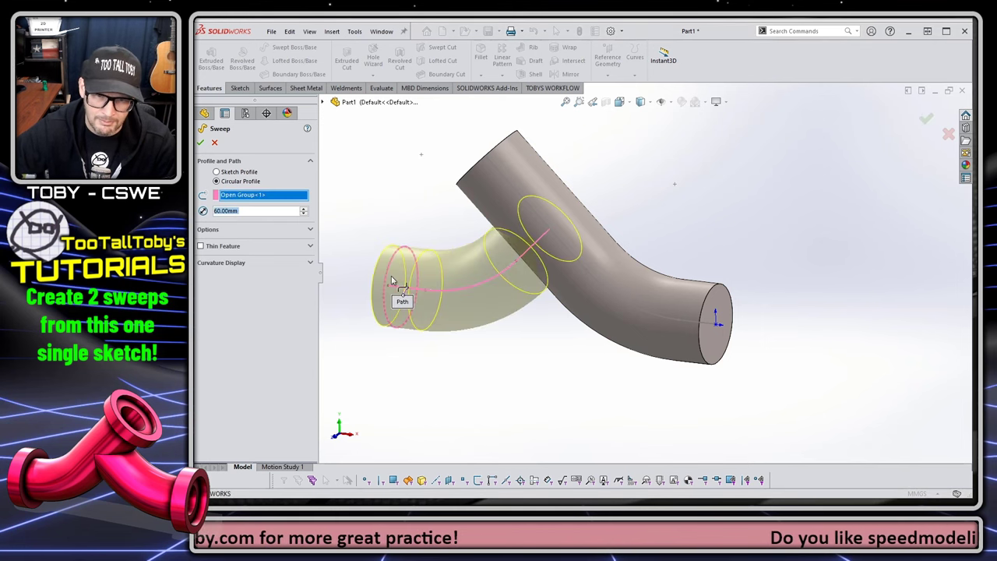
pyautogui.moveTo(408, 240)
pyautogui.mouseDown(button='middle')
pyautogui.moveTo(383, 231)
pyautogui.moveTo(397, 236)
pyautogui.mouseUp(button='middle')
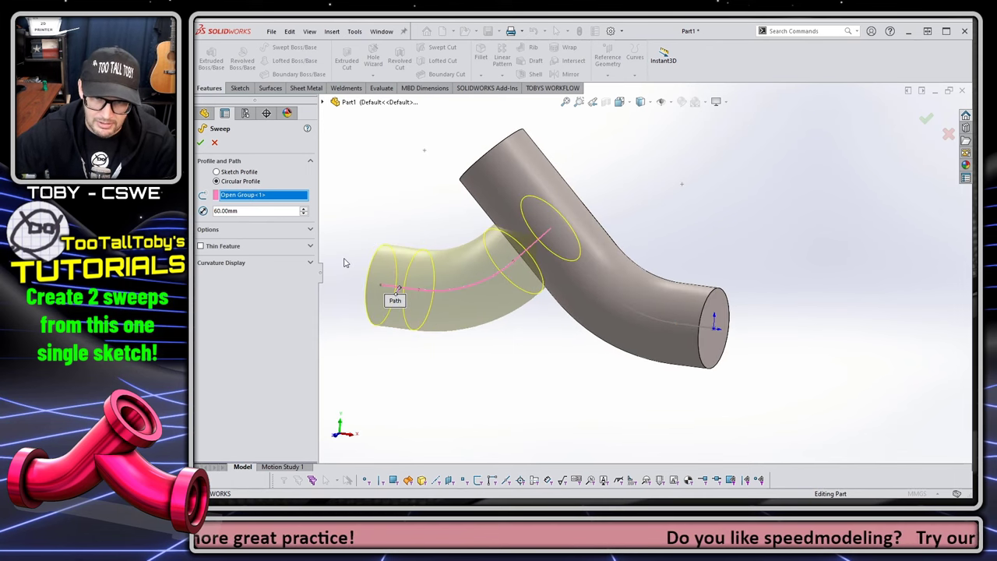
pyautogui.click(200, 141)
pyautogui.moveTo(397, 166); pyautogui.dragTo(691, 203, button='middle')
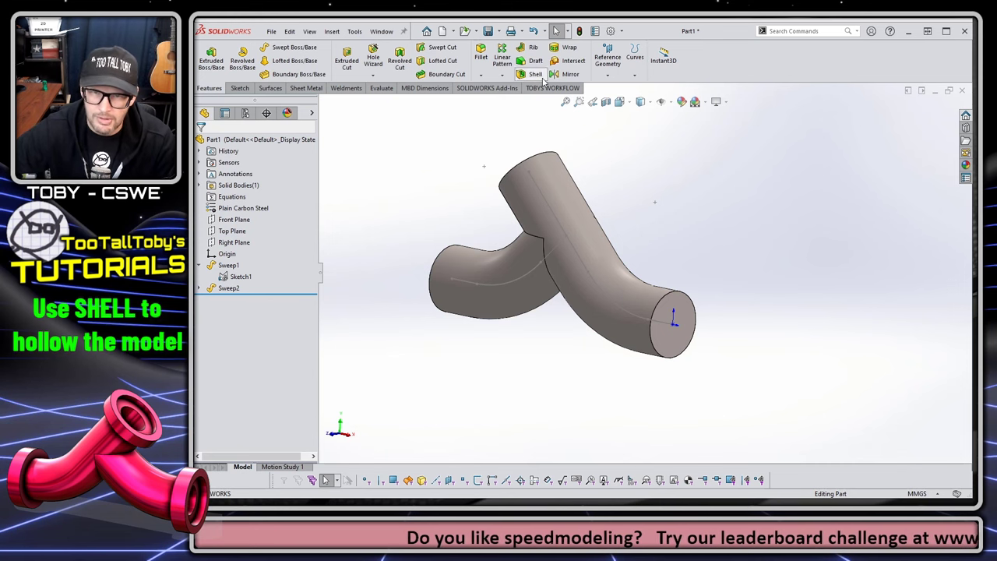
# Step: Shell the part at 10 mm thickness, removing the right, top and left tube end faces
pyautogui.click(535, 74)
pyautogui.click(682, 349)
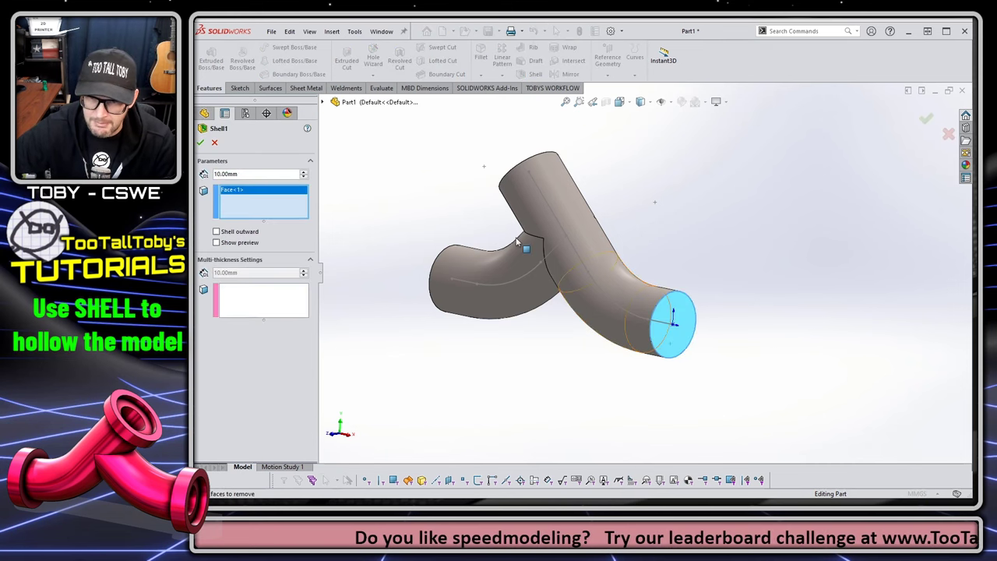
pyautogui.moveTo(682, 349); pyautogui.dragTo(563, 244, button='middle')
pyautogui.click(530, 175)
pyautogui.moveTo(531, 174); pyautogui.dragTo(478, 250, button='middle')
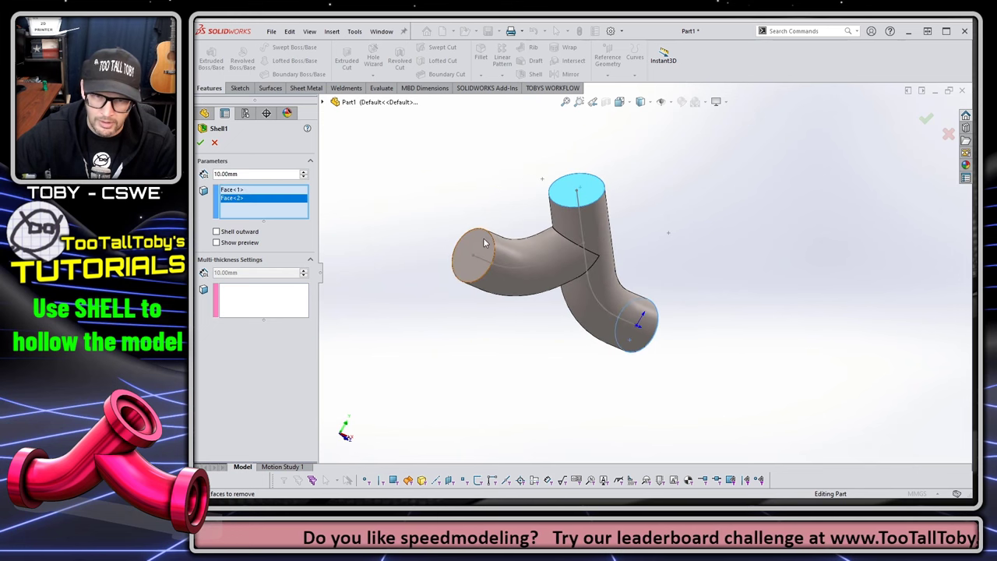
pyautogui.click(479, 251)
pyautogui.press('Return')
# Step: Inspect the 10 mm hollow walls with a Section View, then orbit toward the right end
pyautogui.moveTo(550, 394); pyautogui.dragTo(856, 366, button='middle')
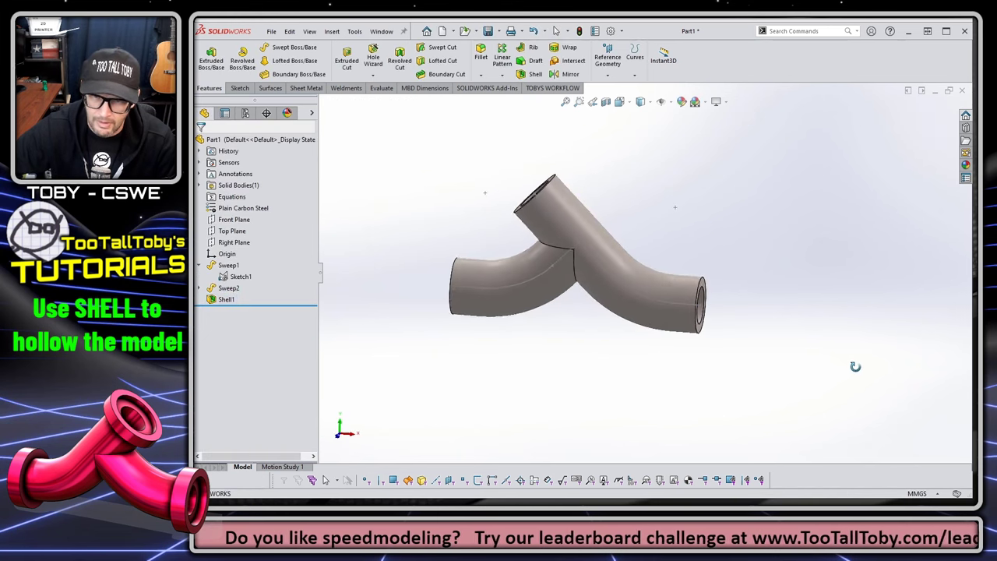
pyautogui.click(606, 102)
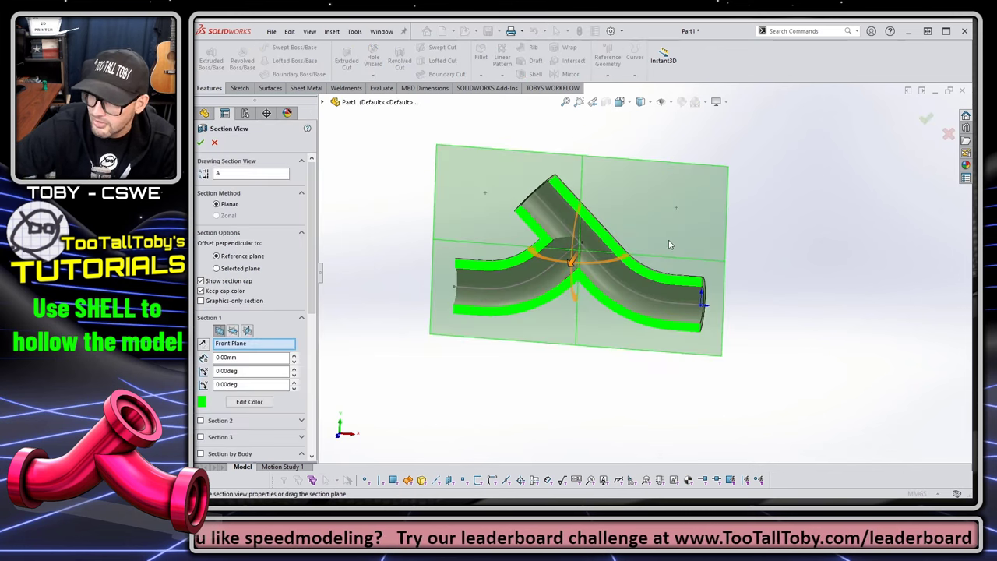
pyautogui.press('Escape')
pyautogui.moveTo(552, 366); pyautogui.dragTo(514, 338, button='middle')
pyautogui.scroll(-5, 688, 336)
# Step: Start a sketch on the right tube's ring-shaped end face
pyautogui.scroll(-1, 650, 263)
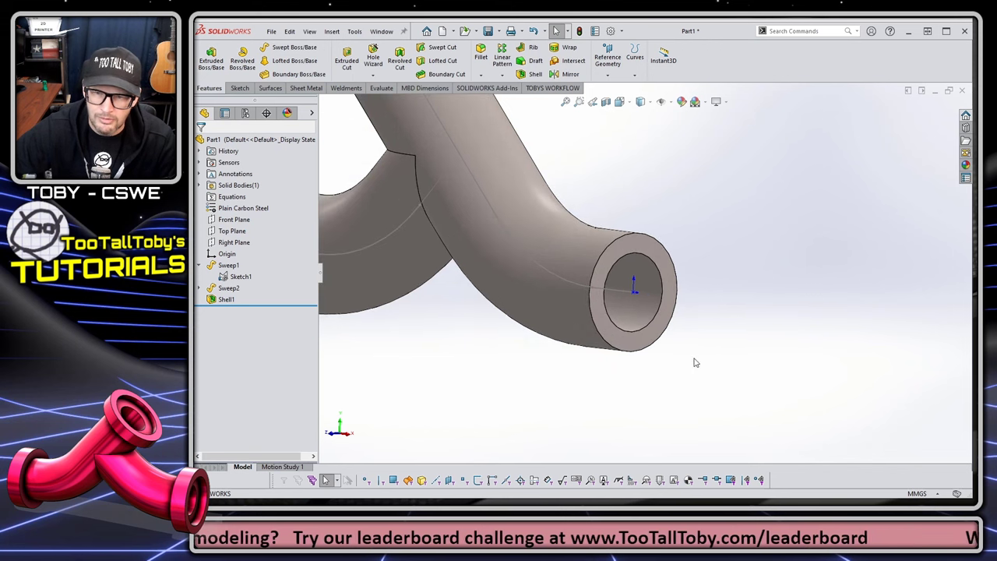
pyautogui.click(662, 259)
pyautogui.click(662, 260)
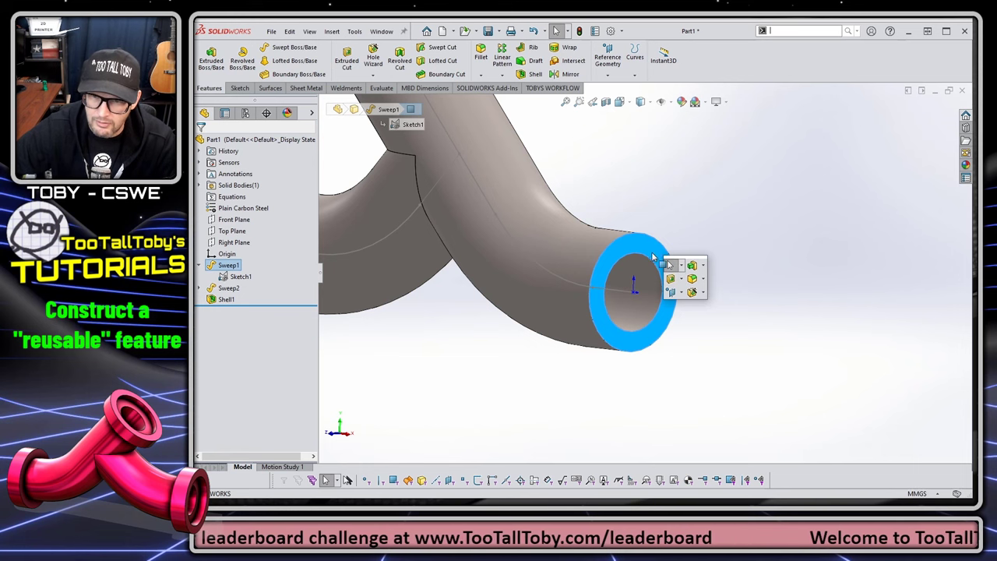
pyautogui.press('s')
pyautogui.click(692, 223)
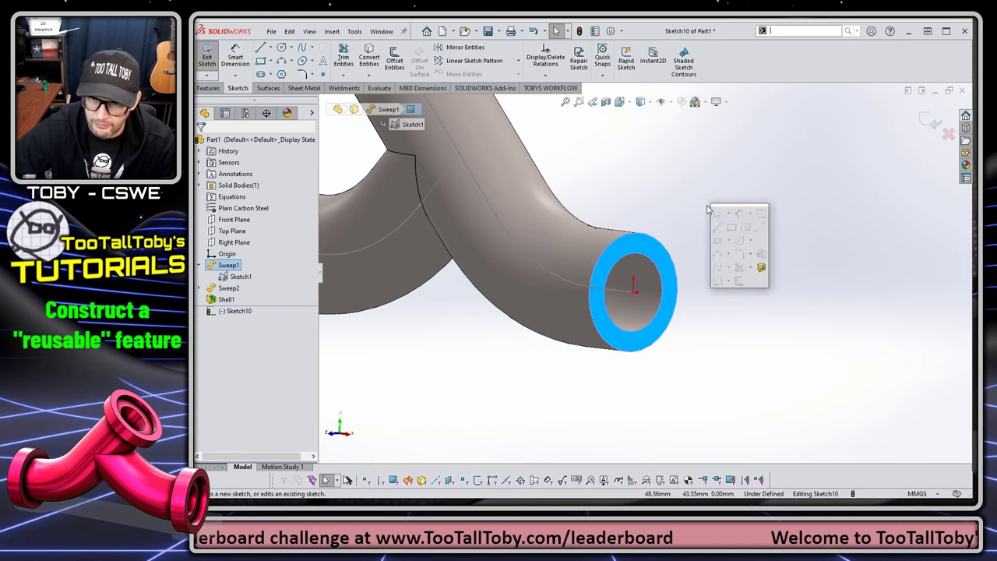
# Step: Draw three concentric circles of 85, 65 and 40 mm diameter
pyautogui.click(739, 241)
pyautogui.click(722, 200)
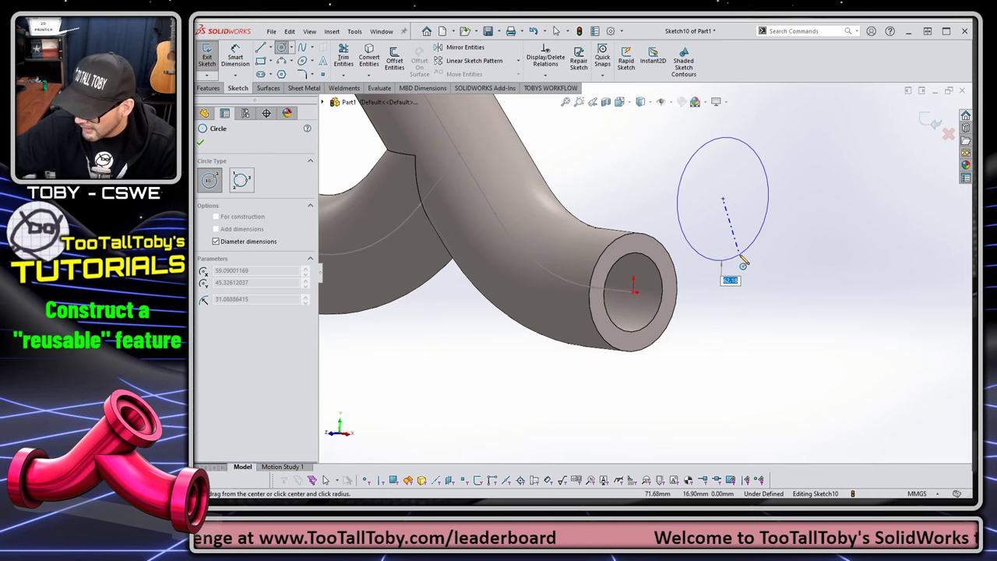
pyautogui.press('Return')
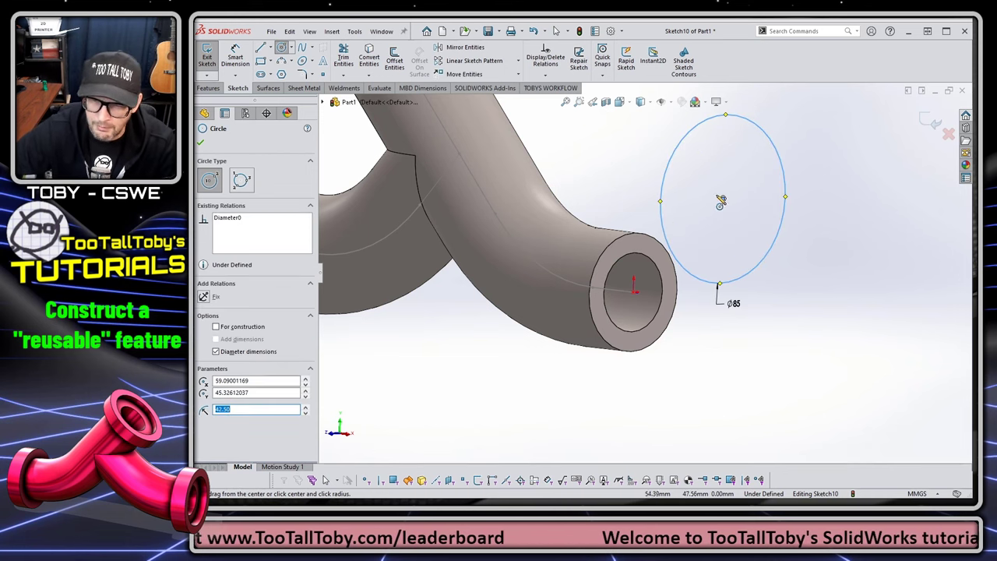
pyautogui.click(722, 200)
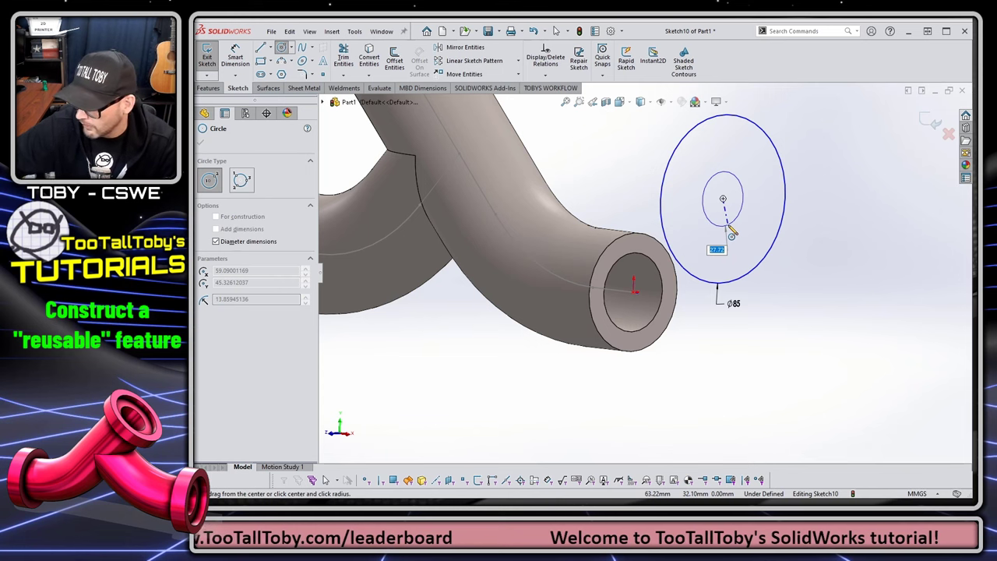
pyautogui.write('6')
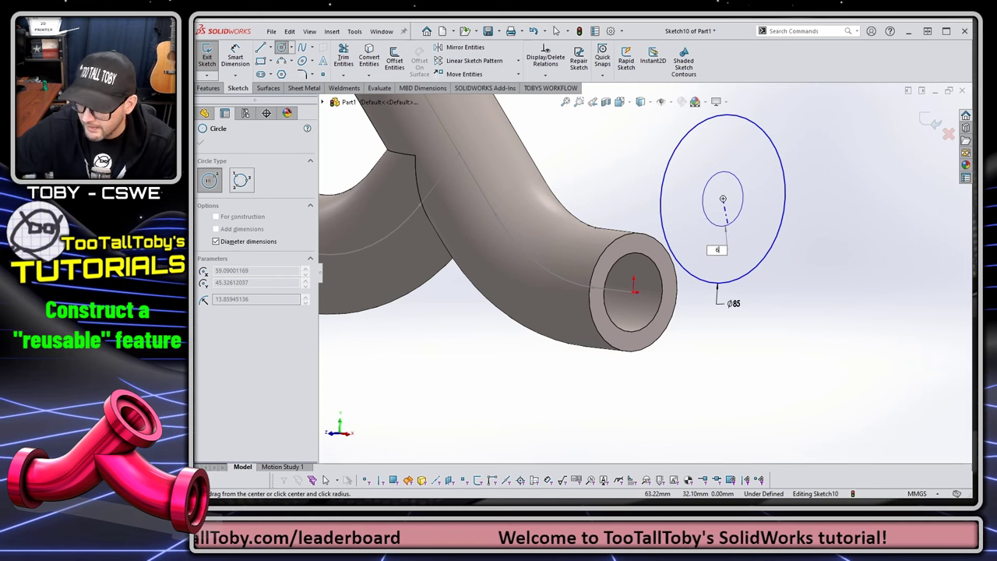
pyautogui.write('5')
pyautogui.press('Return')
pyautogui.click(723, 200)
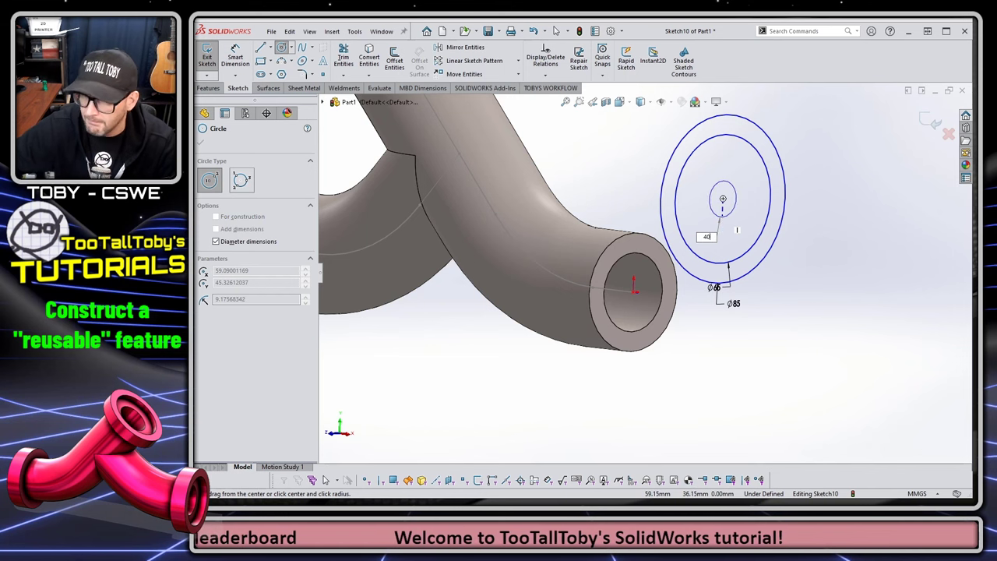
pyautogui.write('40')
pyautogui.press('Return')
pyautogui.press('Escape')
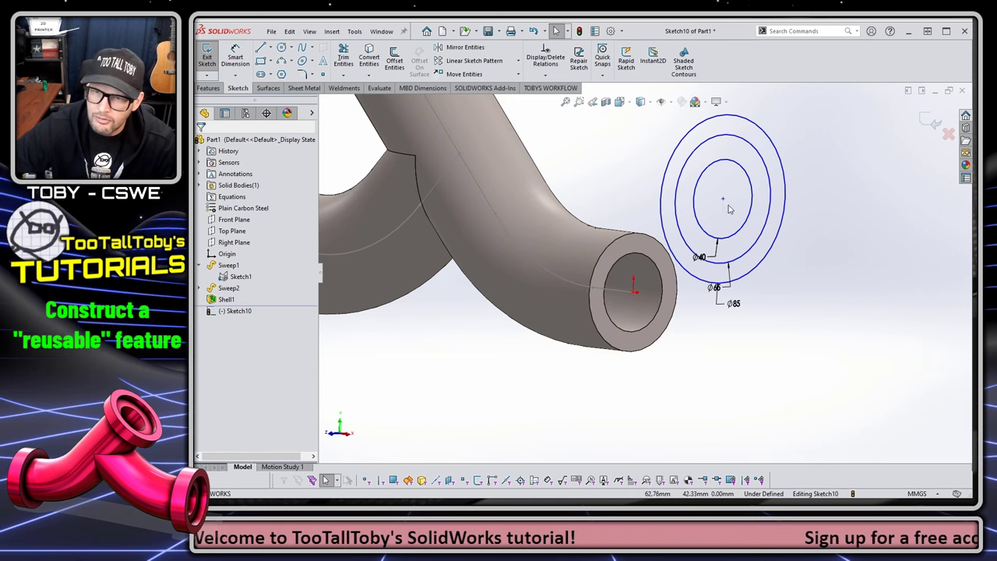
# Step: Drag the circles' centre onto the pipe end's centre point to fully define Sketch10
pyautogui.moveTo(723, 201); pyautogui.dragTo(633, 294)
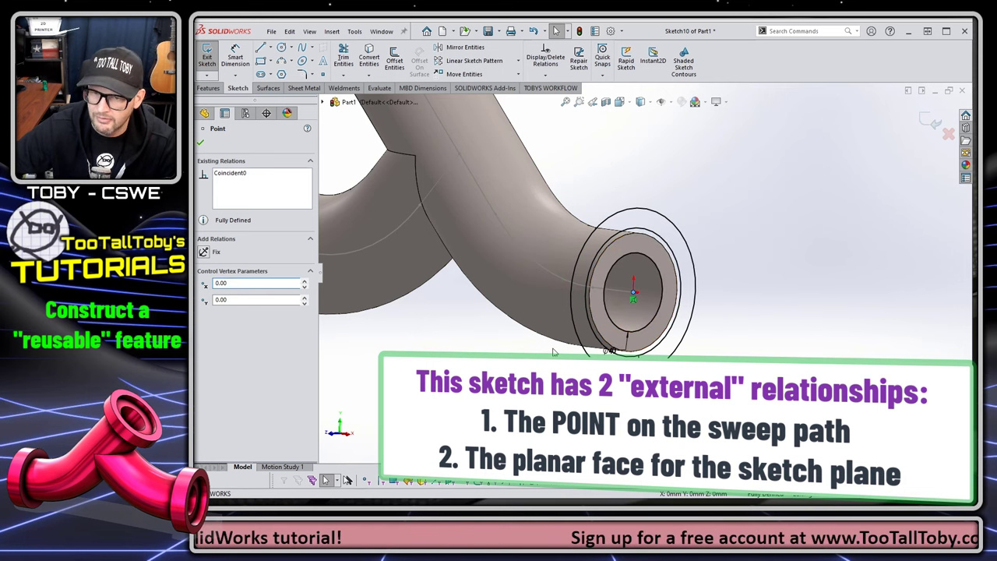
pyautogui.press('Escape')
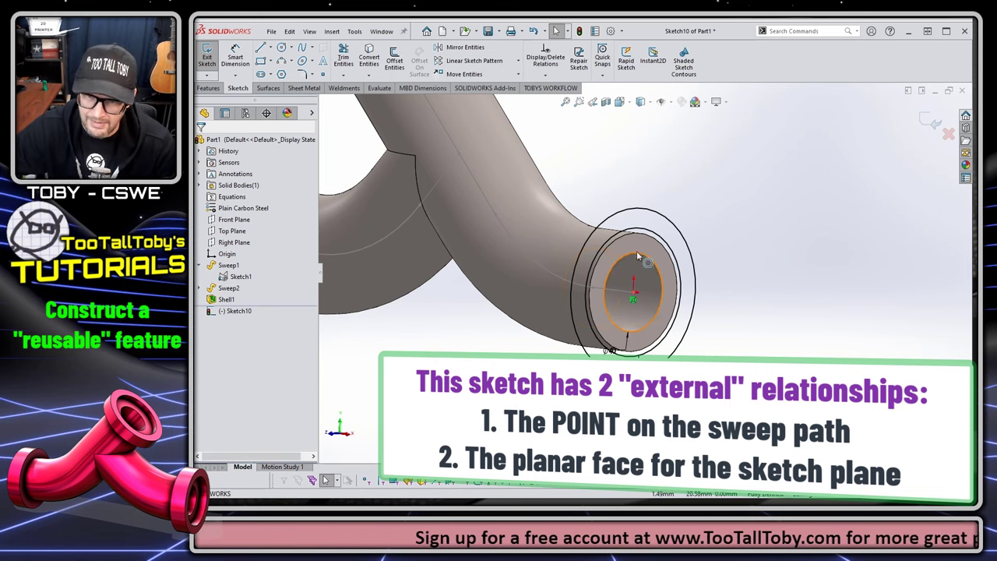
pyautogui.scroll(3, 605, 287)
pyautogui.scroll(-2, 615, 343)
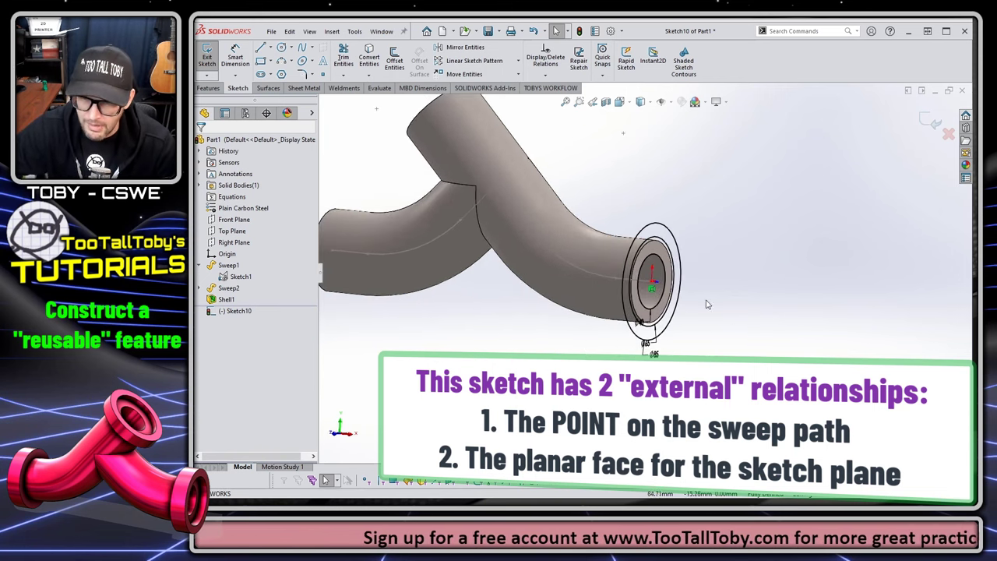
# Step: Extrude the sketch's outer ring 20 mm in the reversed direction to form the flange
pyautogui.press('s')
pyautogui.click(760, 261)
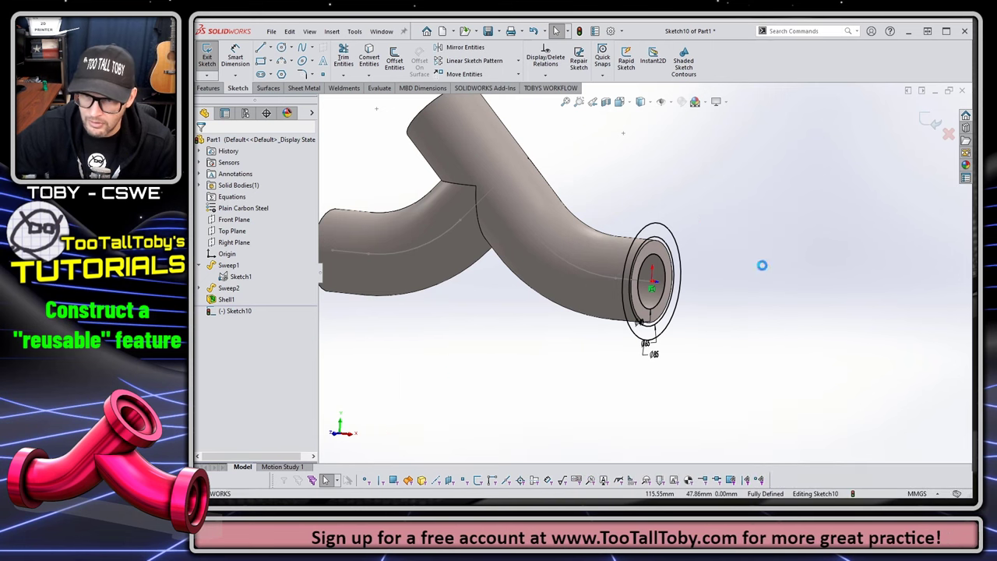
pyautogui.click(672, 238)
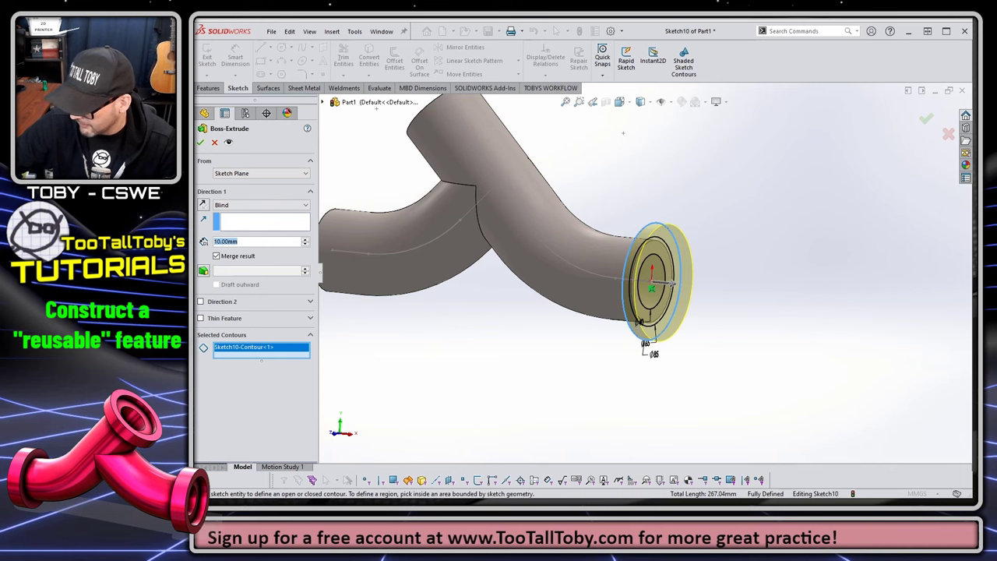
pyautogui.write('20')
pyautogui.press('Return')
pyautogui.rightClick(655, 154)
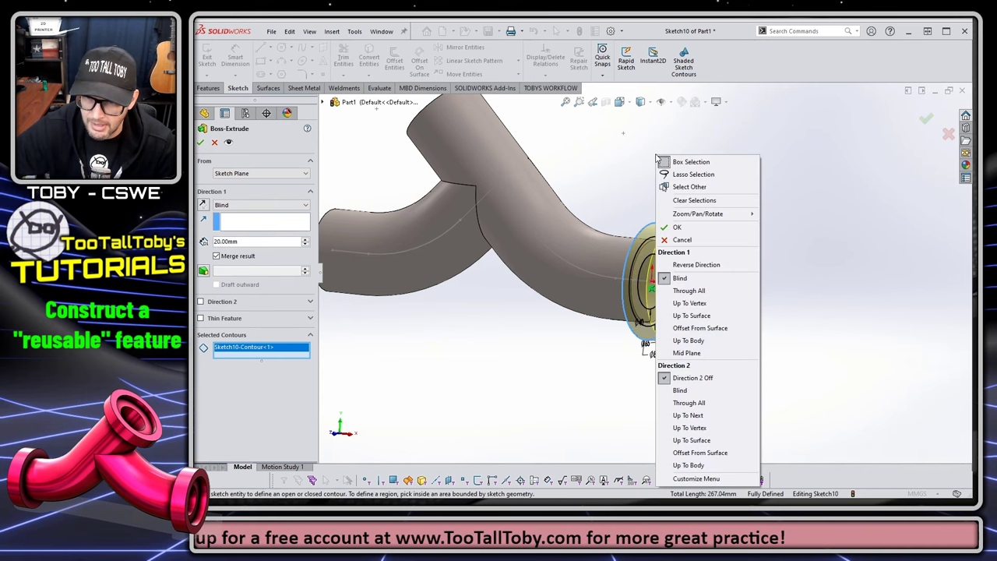
pyautogui.click(685, 265)
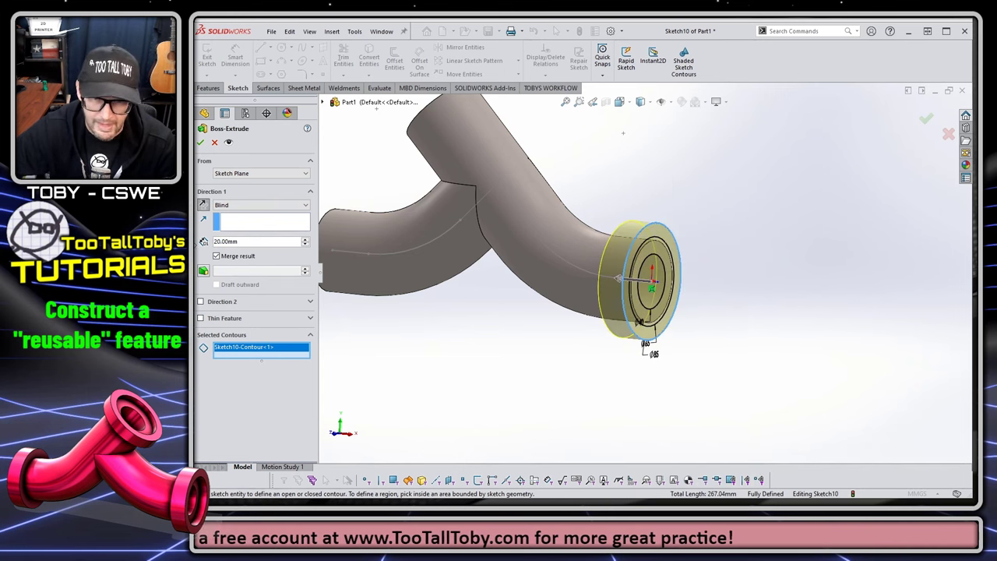
pyautogui.press('Return')
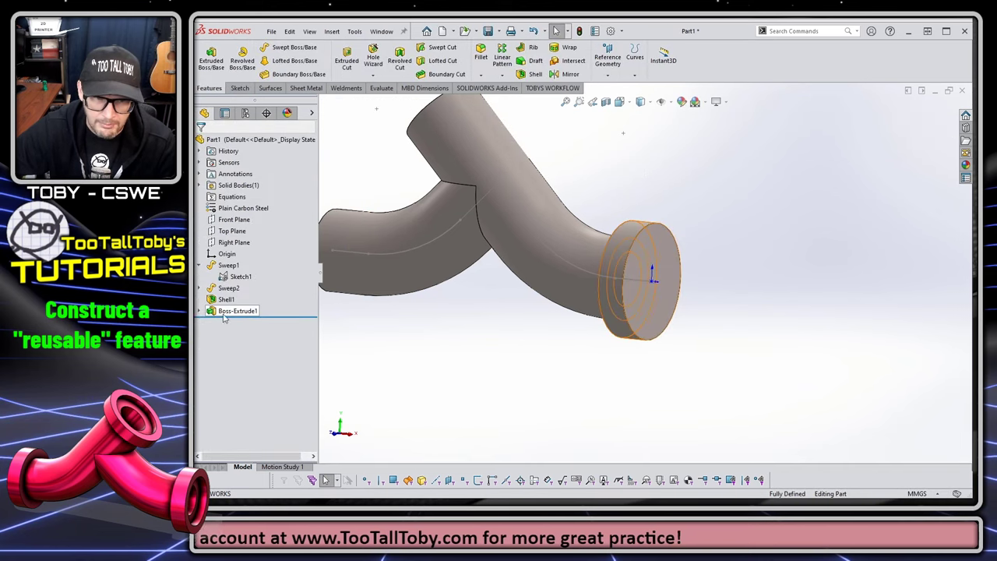
# Step: Cut a 10 mm deep recess from Sketch10's 65 mm circle
pyautogui.click(240, 323)
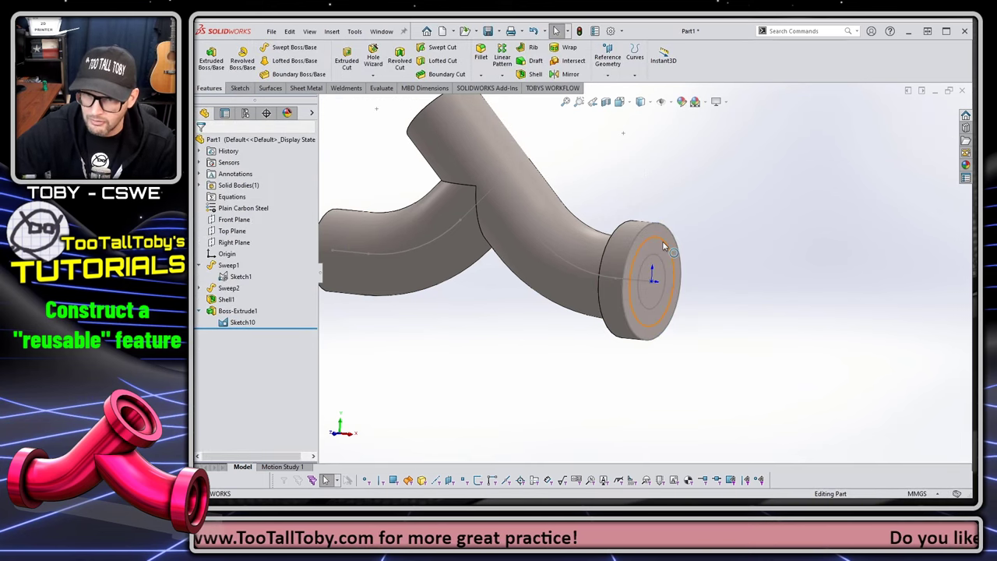
pyautogui.click(663, 246)
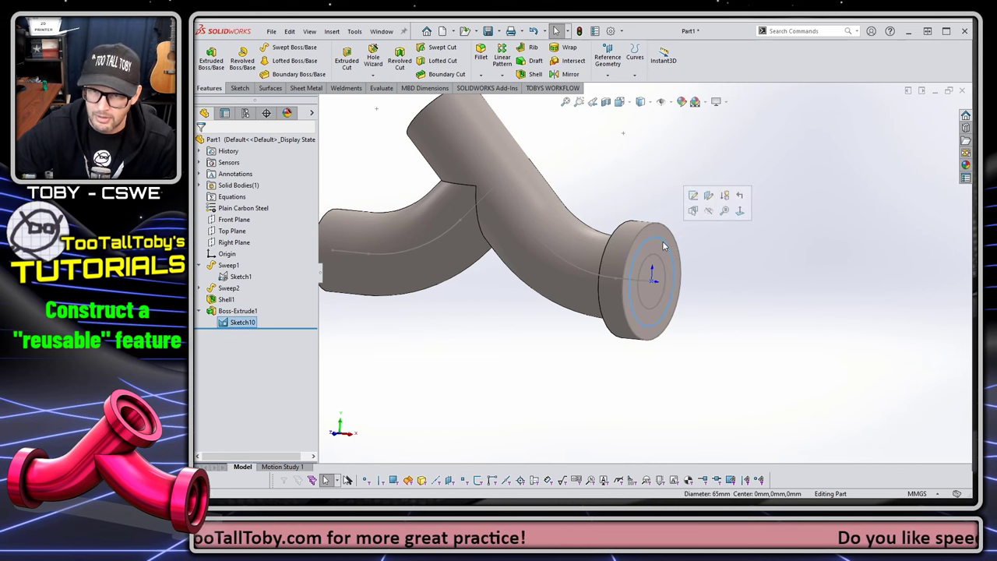
pyautogui.moveTo(688, 263); pyautogui.dragTo(718, 213, button='right')
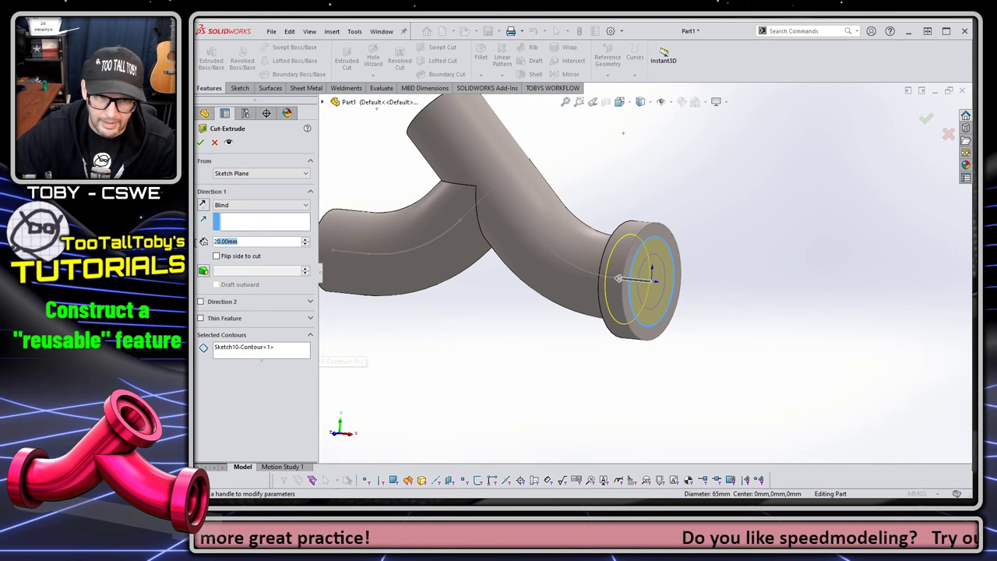
pyautogui.write('=')
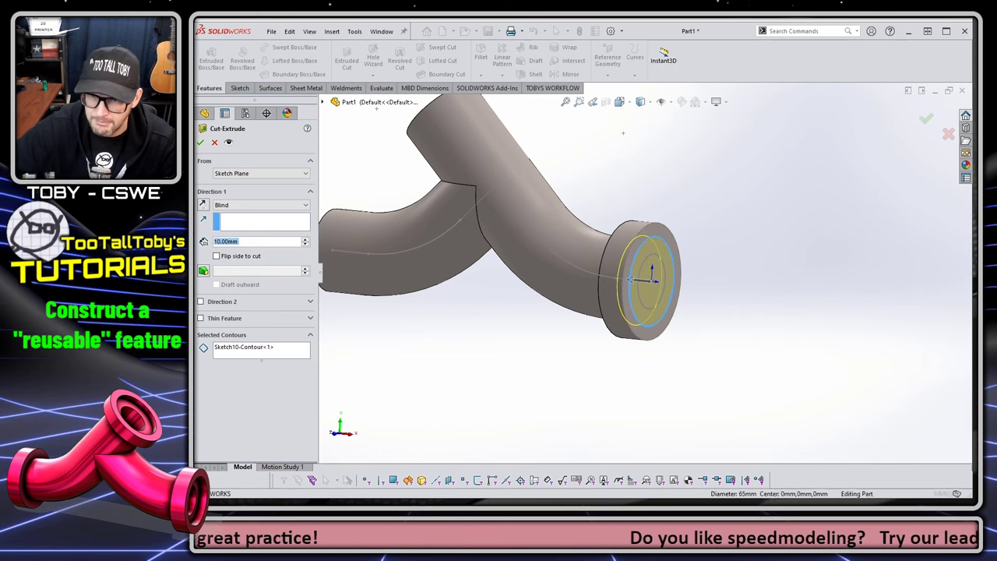
pyautogui.press('Return')
# Step: Set up a 20 mm extruded cut from the 40 mm circle and inspect its preview
pyautogui.click(662, 256)
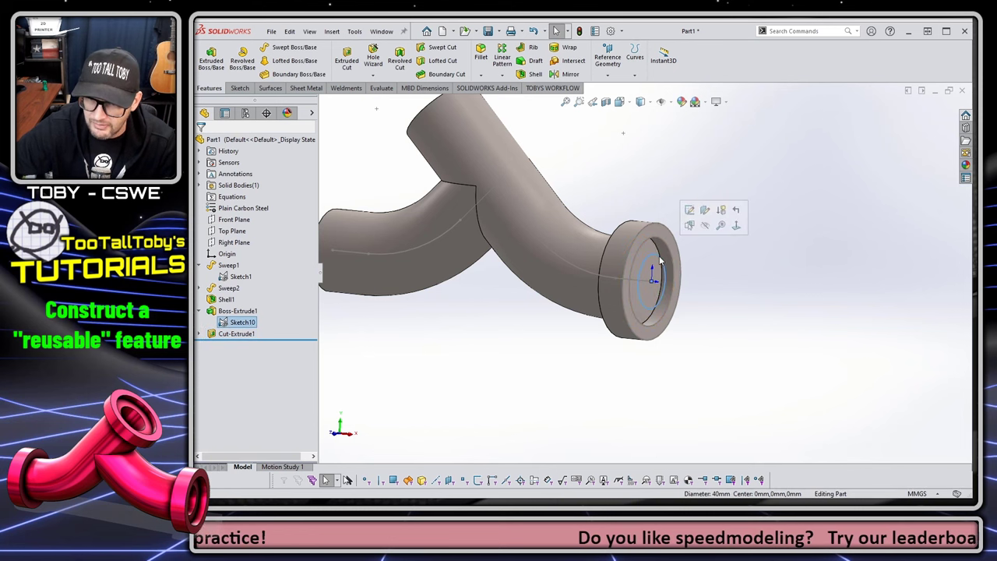
pyautogui.click(669, 279)
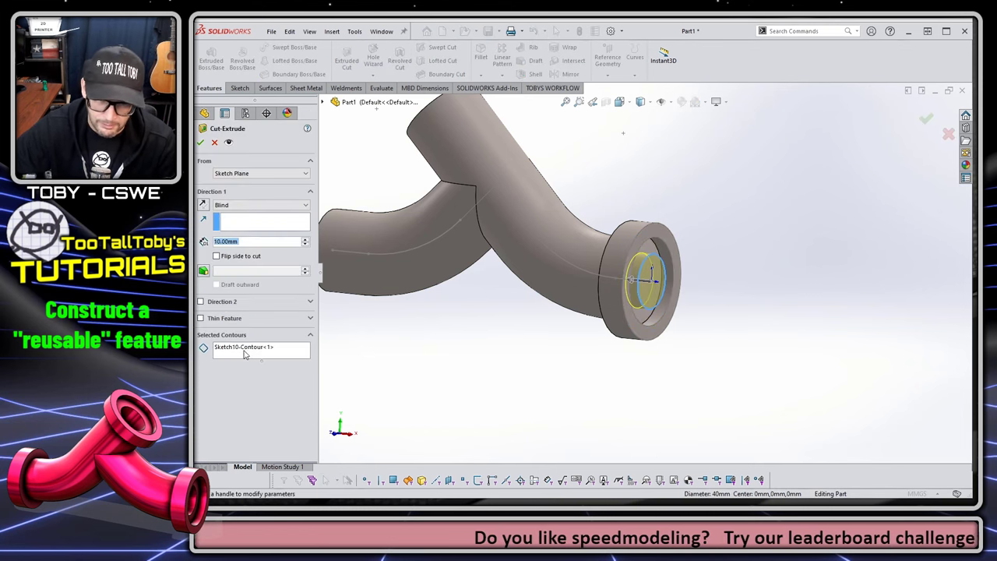
pyautogui.click(245, 354)
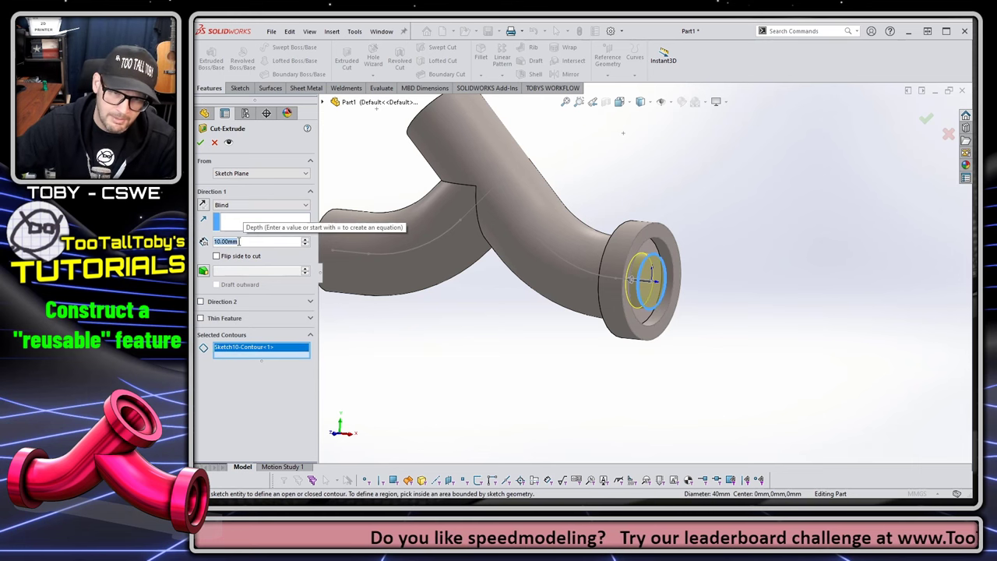
pyautogui.moveTo(518, 266); pyautogui.dragTo(624, 255, button='middle')
pyautogui.moveTo(464, 290); pyautogui.dragTo(402, 282, button='middle')
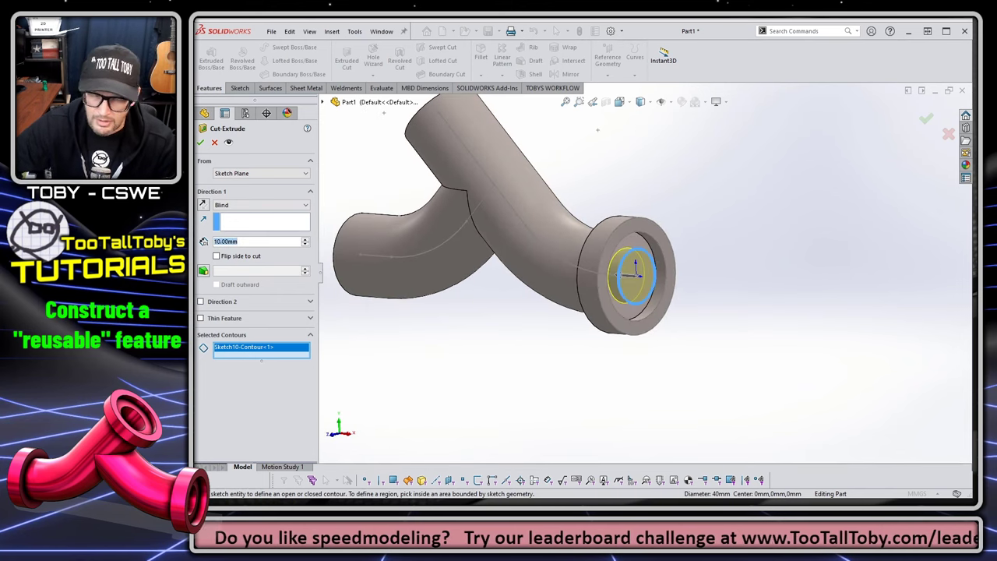
pyautogui.scroll(1, 226, 241)
# Step: Accept the 40 mm bore cut and look into the counterbored opening
pyautogui.press('Return')
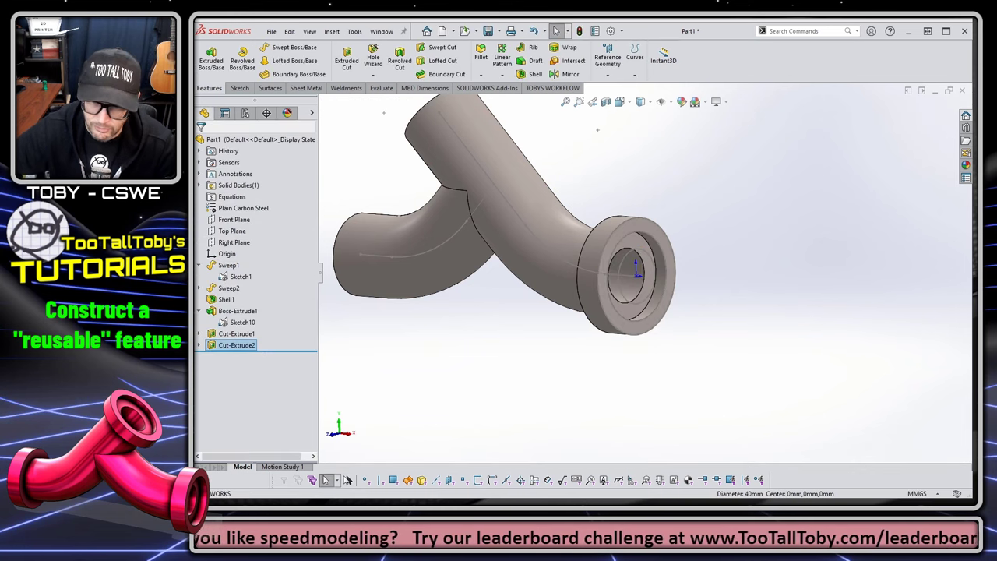
pyautogui.scroll(-3, 600, 393)
pyautogui.moveTo(576, 363); pyautogui.dragTo(673, 338, button='middle')
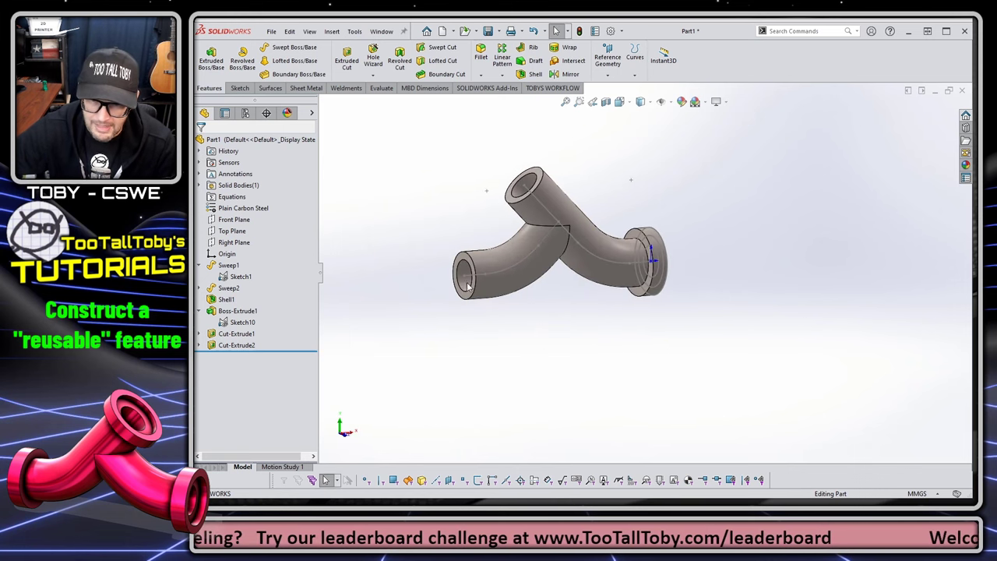
pyautogui.scroll(-4, 662, 250)
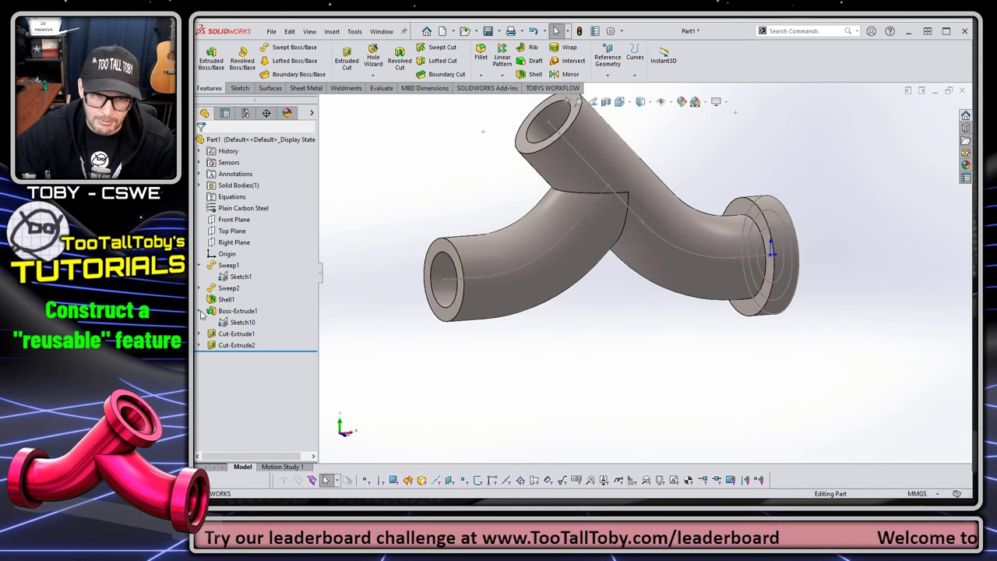
# Step: Copy Boss-Extrude1, Cut-Extrude1 and Cut-Extrude2 onto the left pipe end, keeping relations dangling
pyautogui.click(200, 311)
pyautogui.click(248, 313)
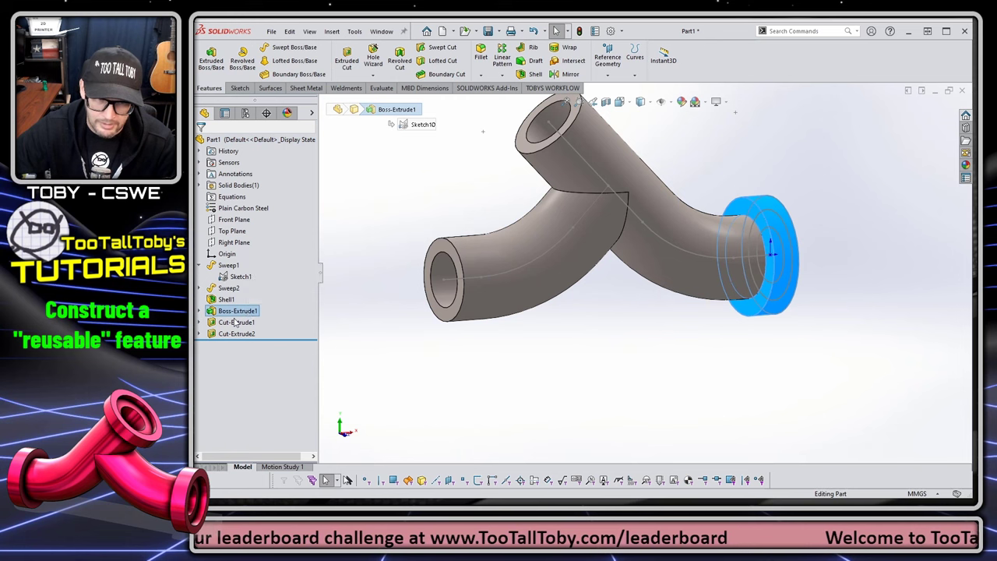
pyautogui.keyDown('ctrl'); pyautogui.click(238, 323); pyautogui.keyUp('ctrl')
pyautogui.keyDown('ctrl'); pyautogui.click(234, 334); pyautogui.keyUp('ctrl')
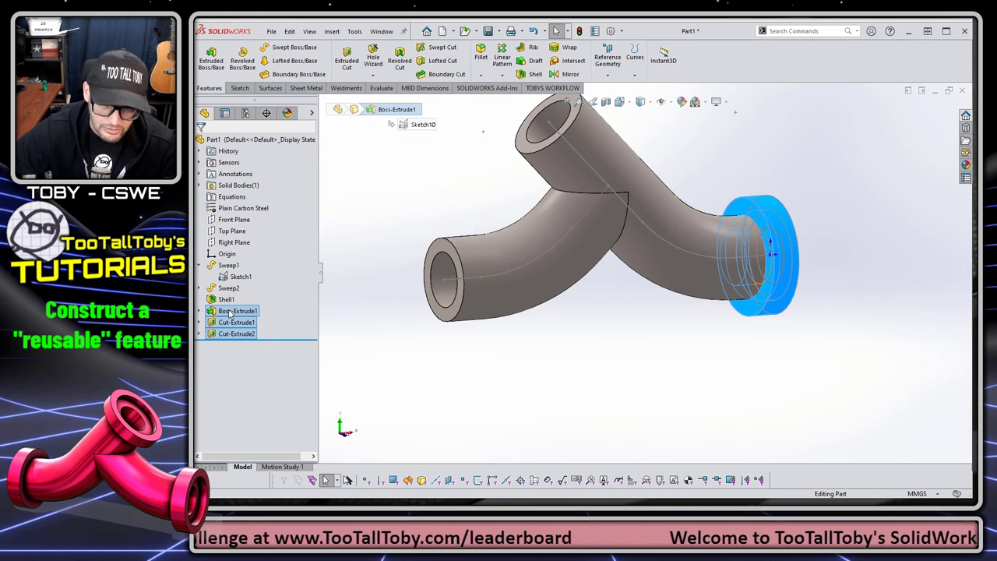
pyautogui.keyDown('ctrl'); pyautogui.moveTo(230, 313); pyautogui.dragTo(441, 251); pyautogui.keyUp('ctrl')
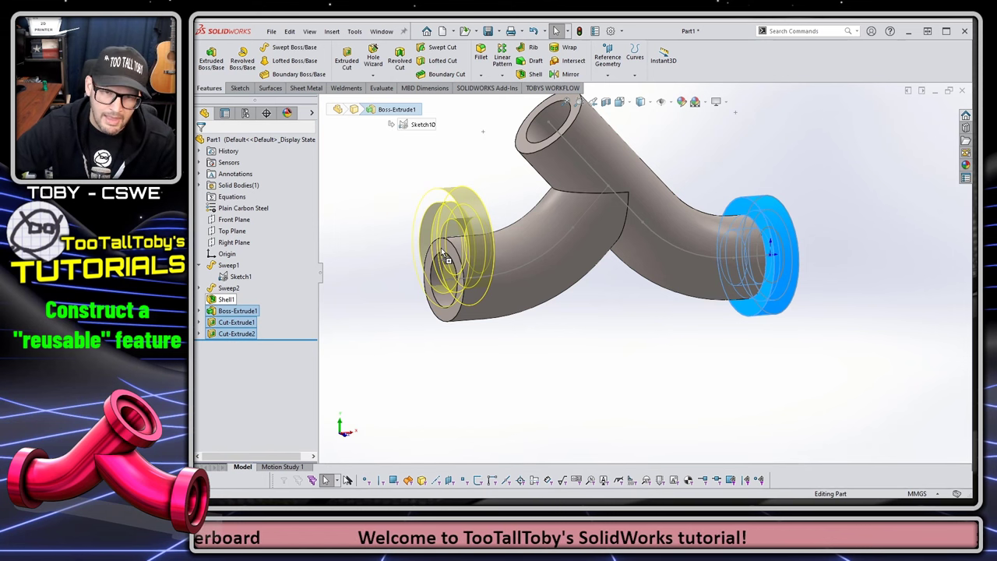
pyautogui.keyDown('ctrl'); pyautogui.moveTo(441, 248); pyautogui.dragTo(441, 250); pyautogui.keyUp('ctrl')
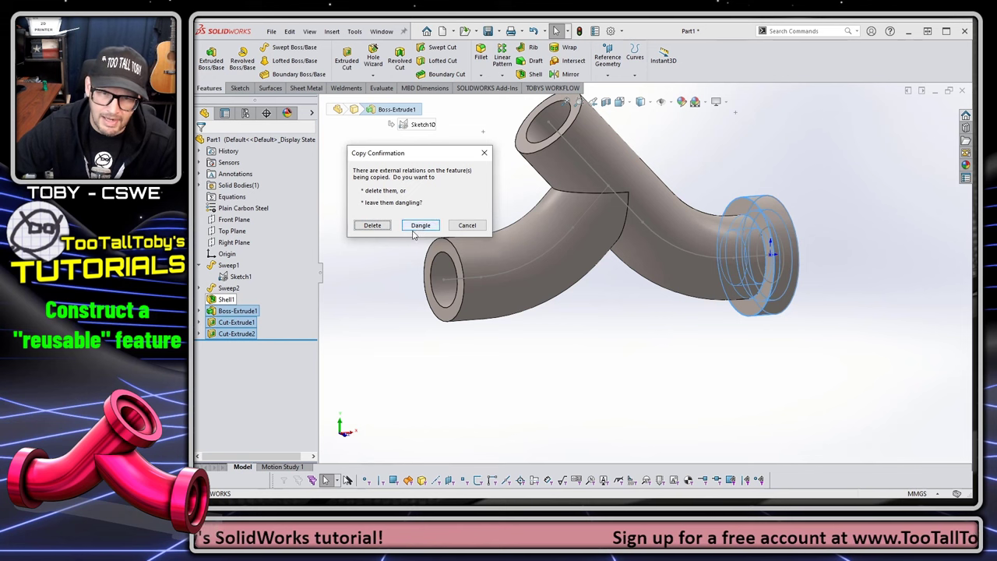
pyautogui.click(420, 225)
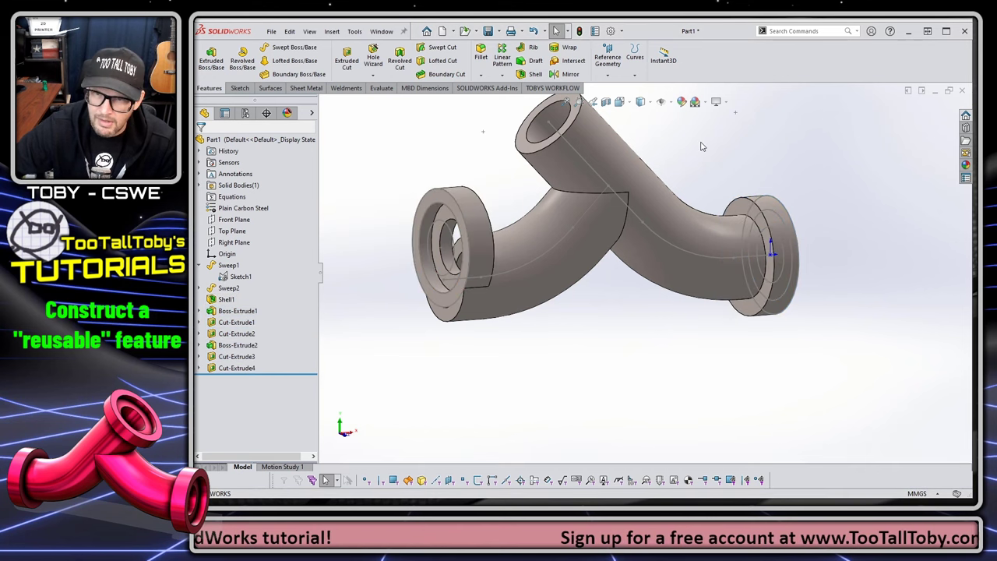
# Step: Apply a yellow appearance to the whole part
pyautogui.click(682, 103)
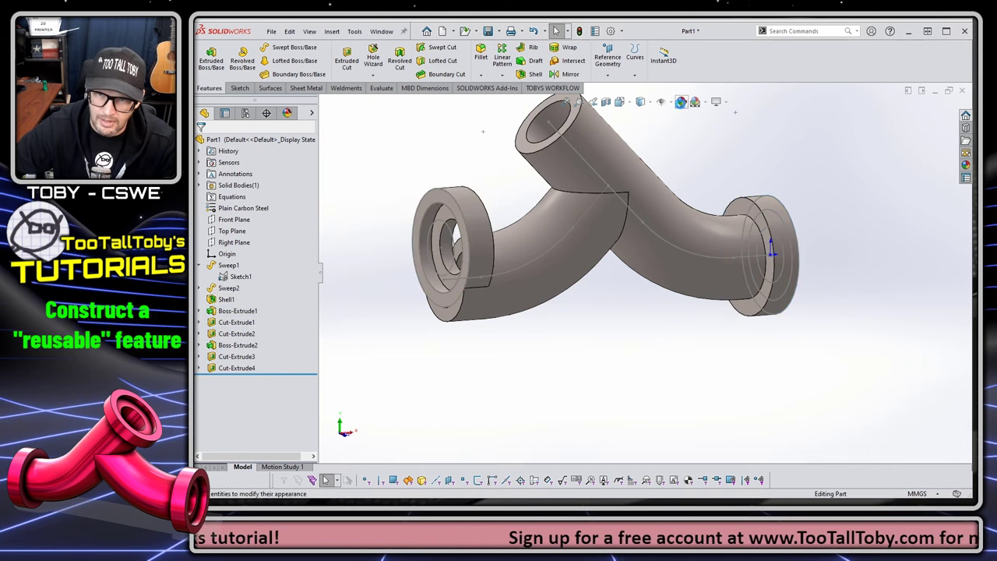
pyautogui.click(765, 197)
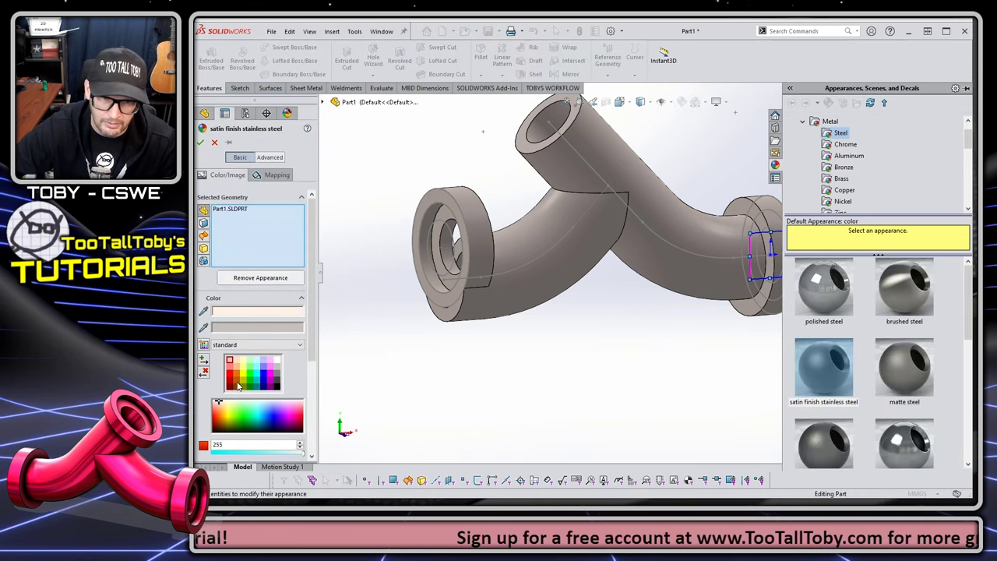
pyautogui.click(241, 380)
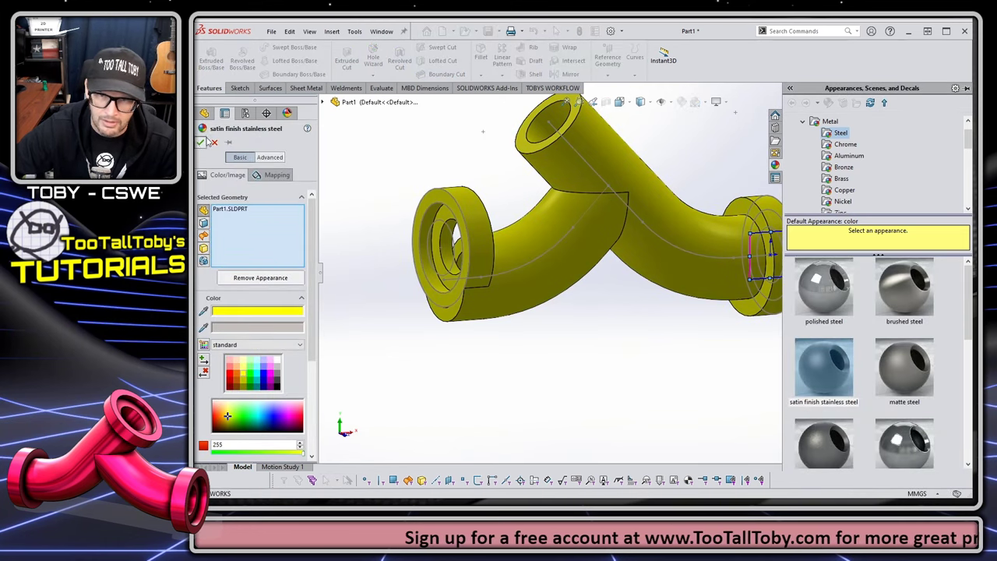
pyautogui.click(200, 142)
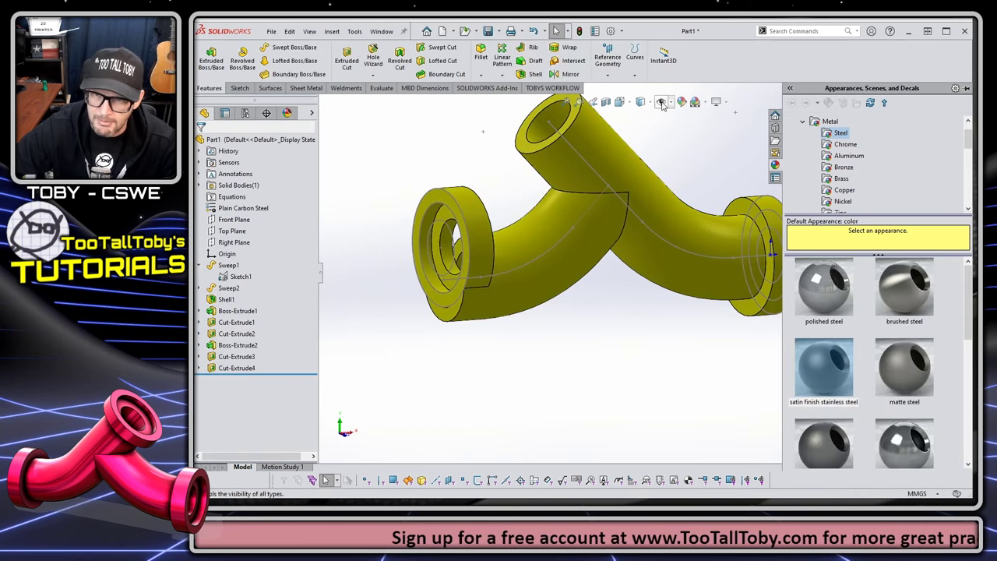
# Step: Switch the background scene to Plain White and inspect the yellow part
pyautogui.click(705, 106)
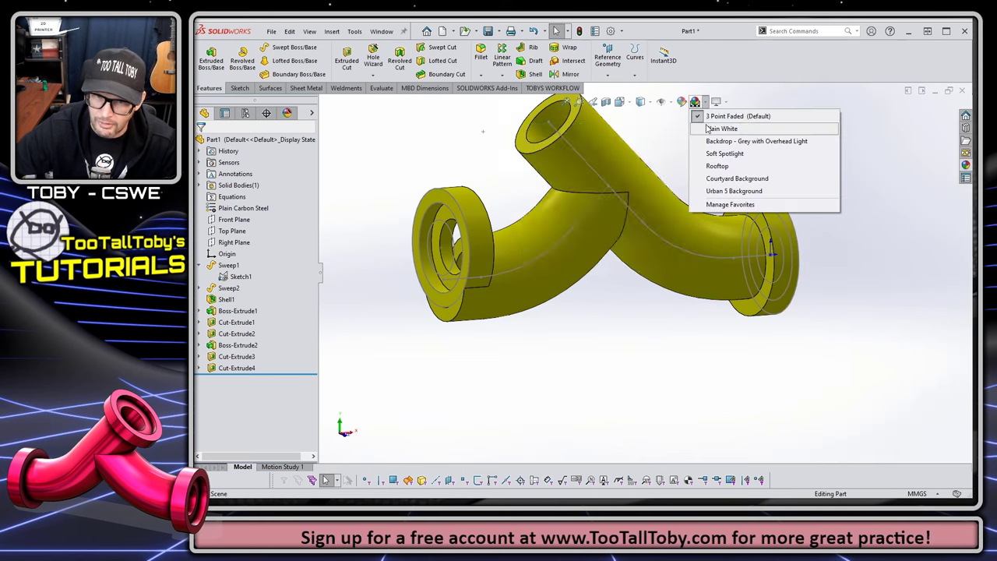
pyautogui.click(724, 127)
pyautogui.moveTo(458, 335); pyautogui.dragTo(487, 316, button='middle')
pyautogui.scroll(-2, 484, 314)
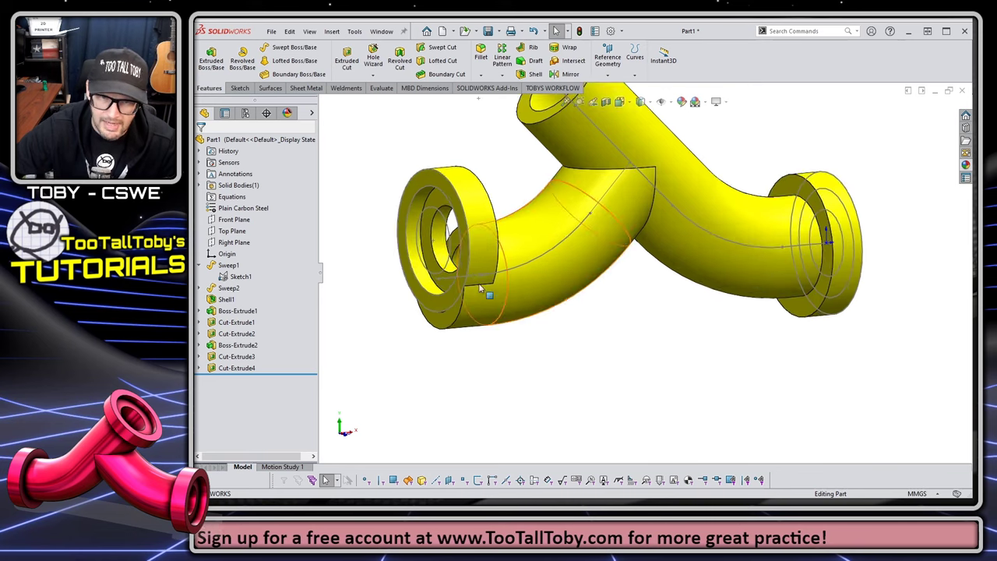
# Step: Edit the left flange's sketch and bring the left tube end into view
pyautogui.rightClick(447, 185)
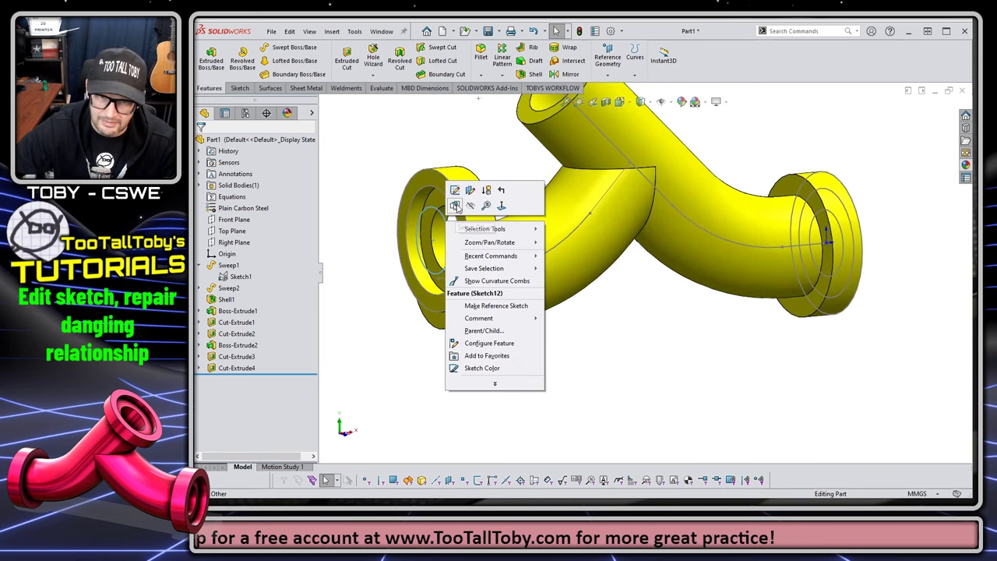
pyautogui.click(458, 196)
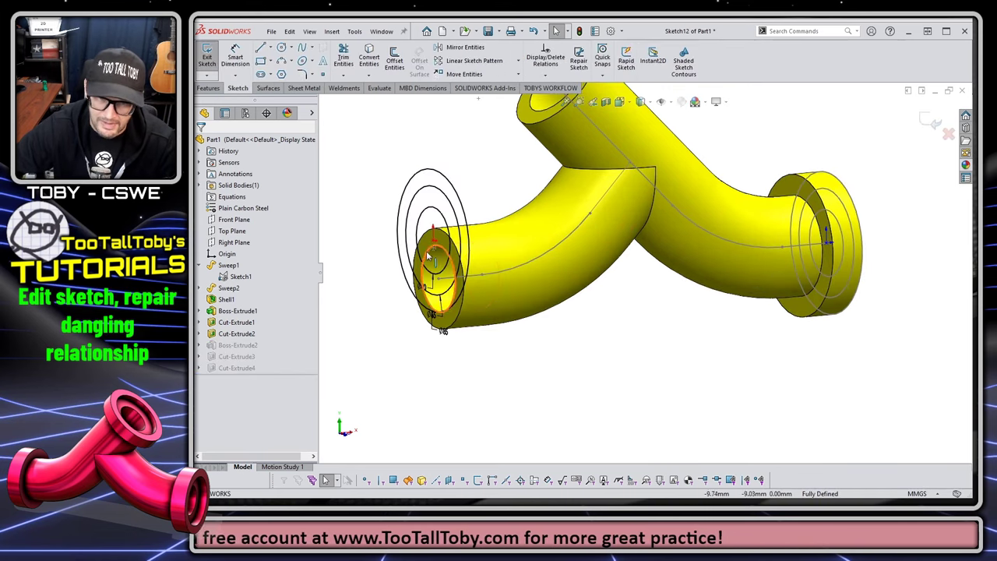
pyautogui.moveTo(433, 258); pyautogui.dragTo(454, 265, button='middle')
pyautogui.scroll(-6, 454, 265)
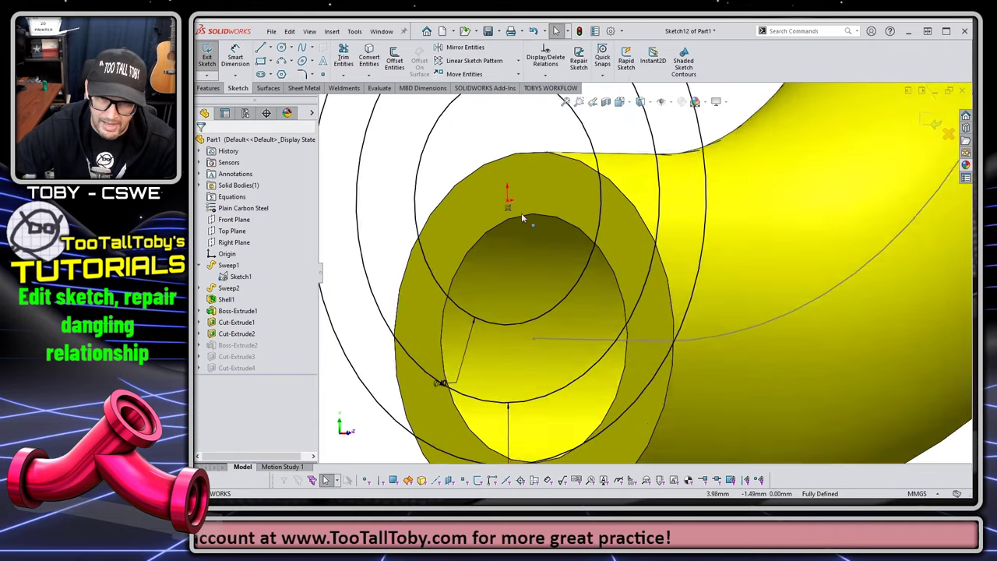
pyautogui.scroll(6, 546, 304)
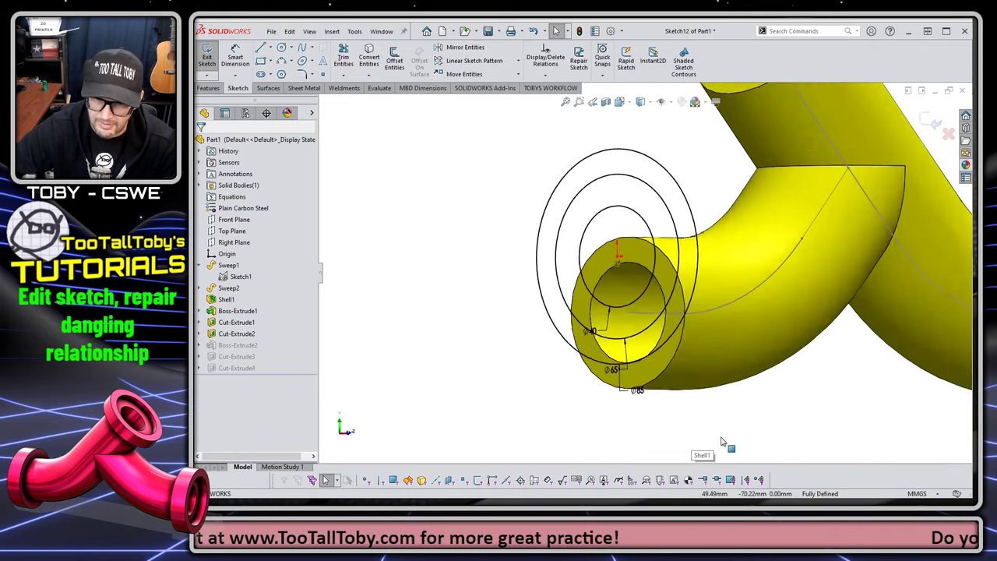
pyautogui.moveTo(724, 440); pyautogui.dragTo(740, 429, button='middle')
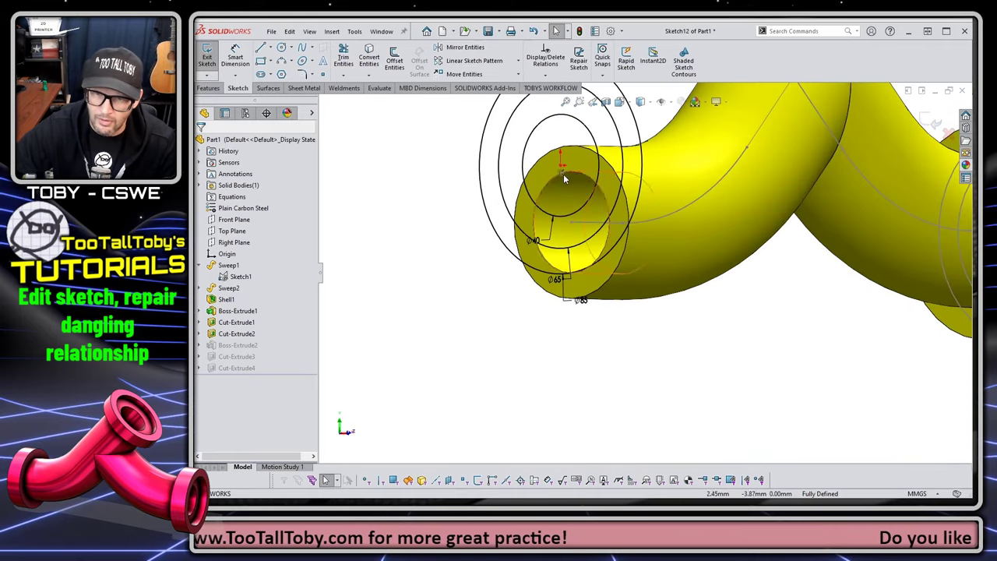
# Step: Reattach the dangling coincident relation to the bore's centre and rebuild the left flange
pyautogui.moveTo(562, 170)
pyautogui.click(562, 199)
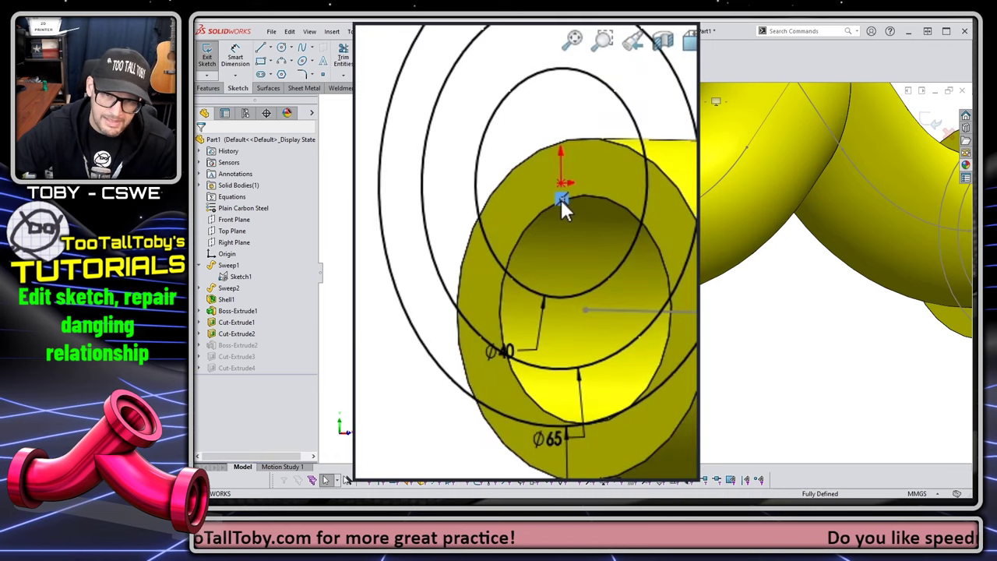
pyautogui.click(561, 183)
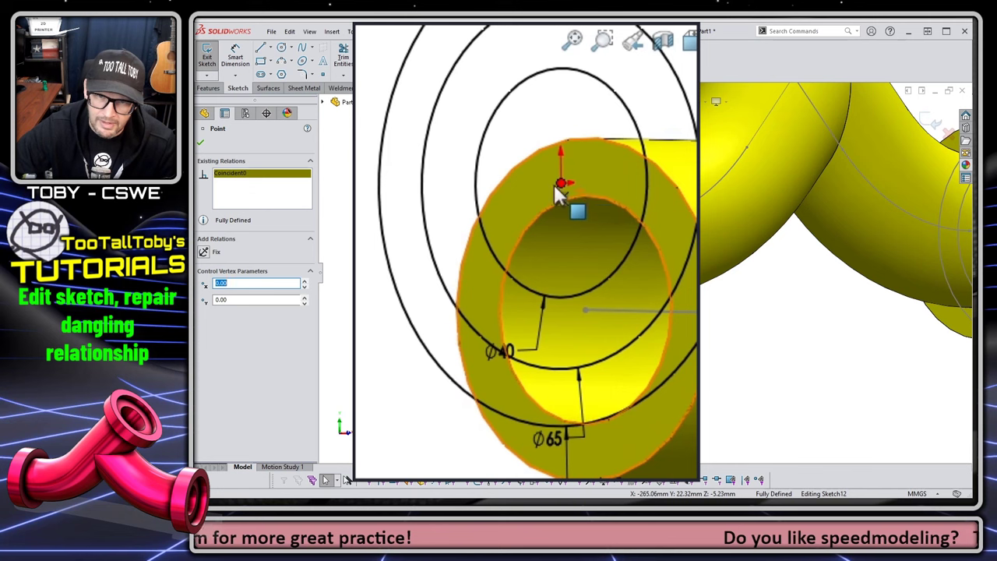
pyautogui.moveTo(560, 185)
pyautogui.mouseDown()
pyautogui.moveTo(621, 221)
pyautogui.moveTo(657, 207)
pyautogui.moveTo(672, 281)
pyautogui.moveTo(574, 211)
pyautogui.moveTo(573, 180)
pyautogui.moveTo(563, 182)
pyautogui.mouseUp()
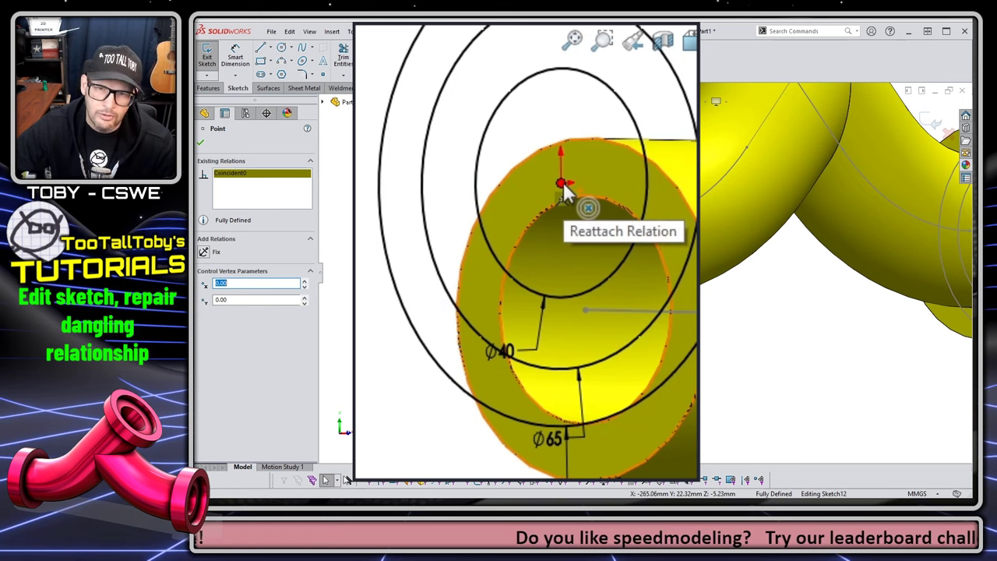
pyautogui.moveTo(563, 184); pyautogui.dragTo(585, 319)
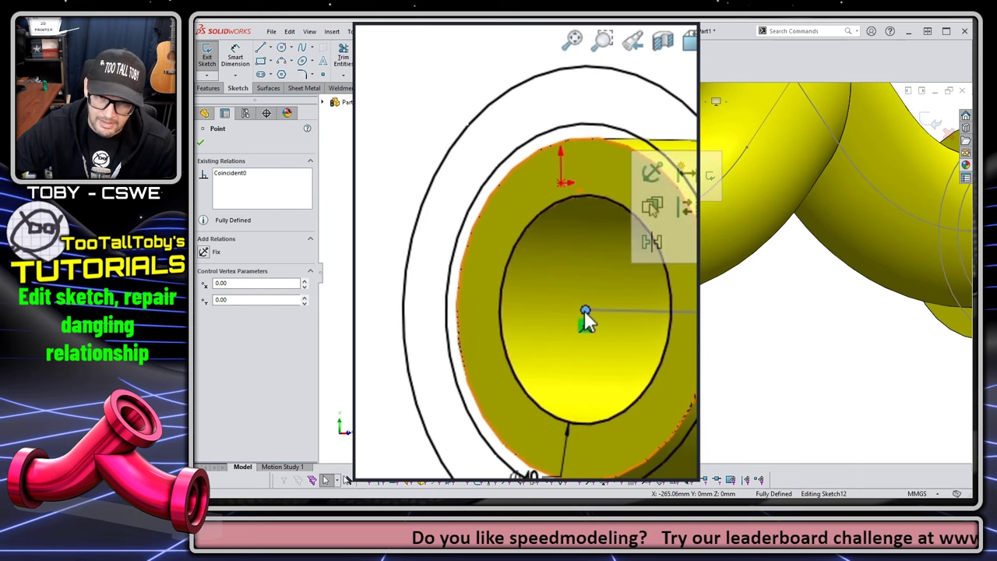
pyautogui.scroll(5, 751, 227)
pyautogui.scroll(3, 752, 226)
pyautogui.scroll(-2, 784, 126)
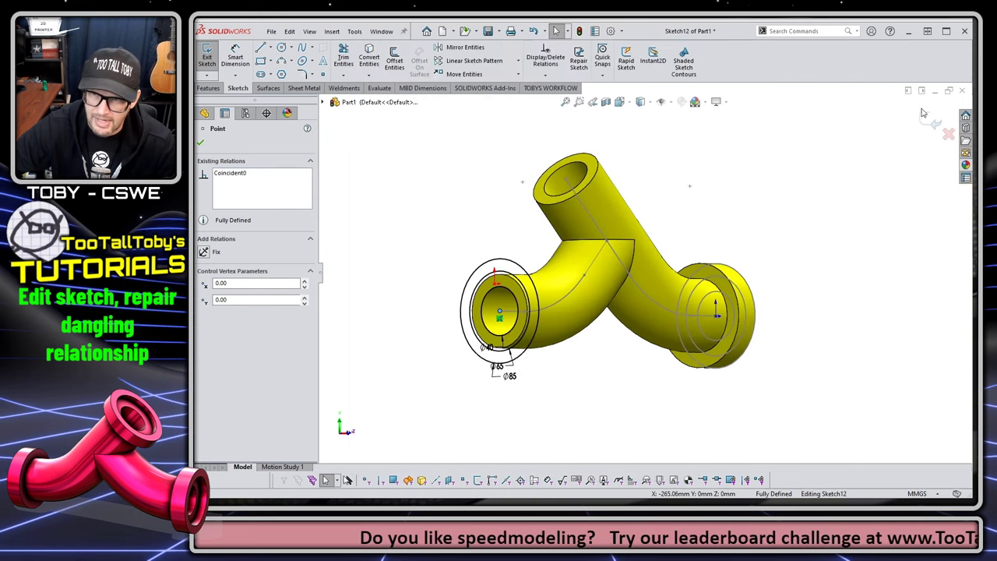
pyautogui.click(926, 123)
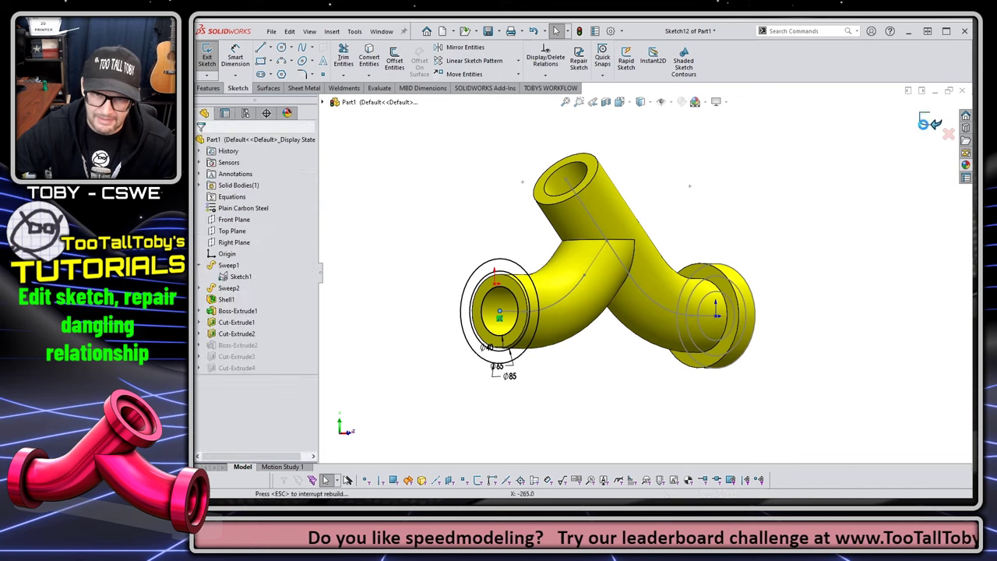
pyautogui.moveTo(618, 293); pyautogui.dragTo(754, 293, button='middle')
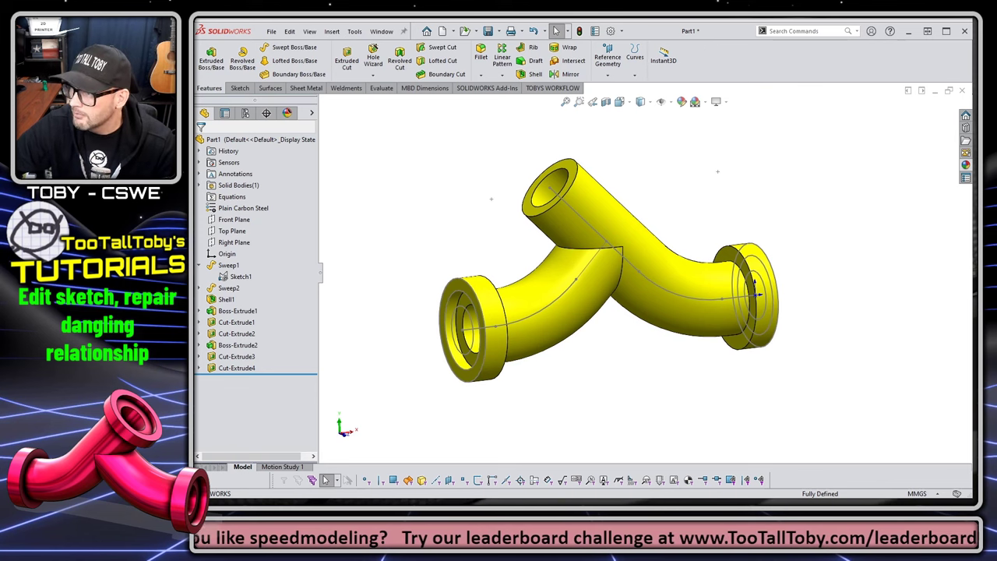
pyautogui.hotkey('alt', 'Tab')
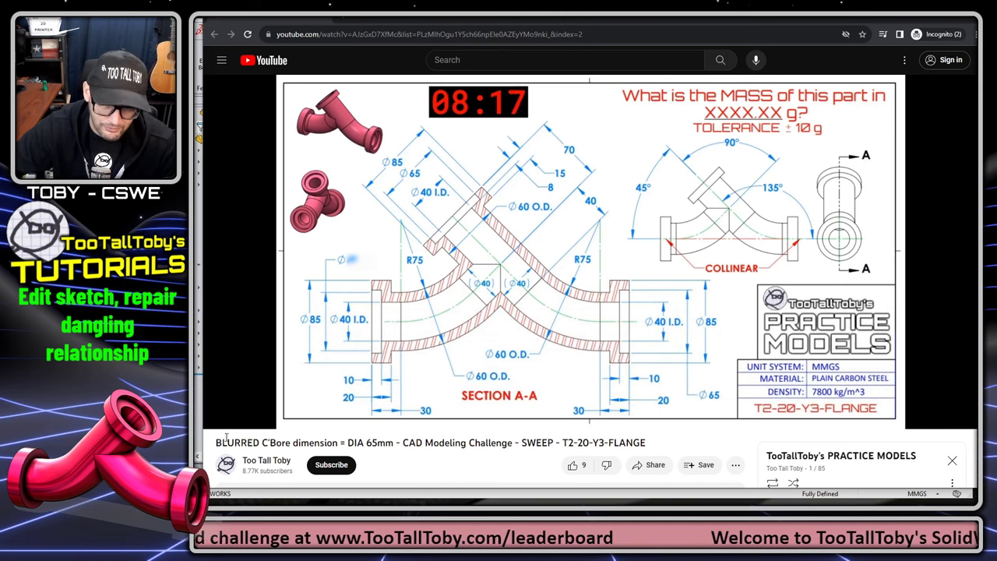
pyautogui.moveTo(216, 443); pyautogui.dragTo(270, 445)
pyautogui.click(255, 443)
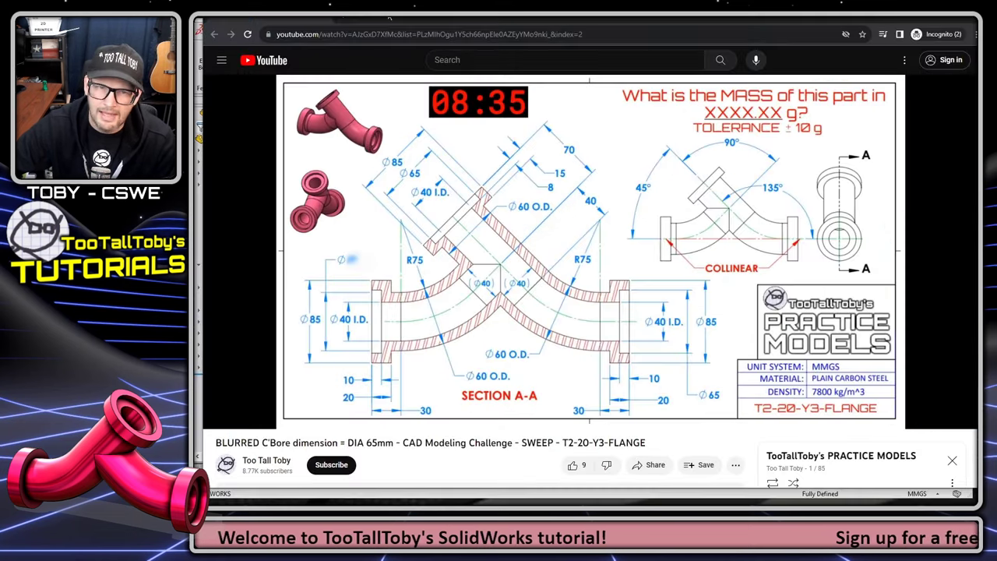
pyautogui.hotkey('alt', 'Tab')
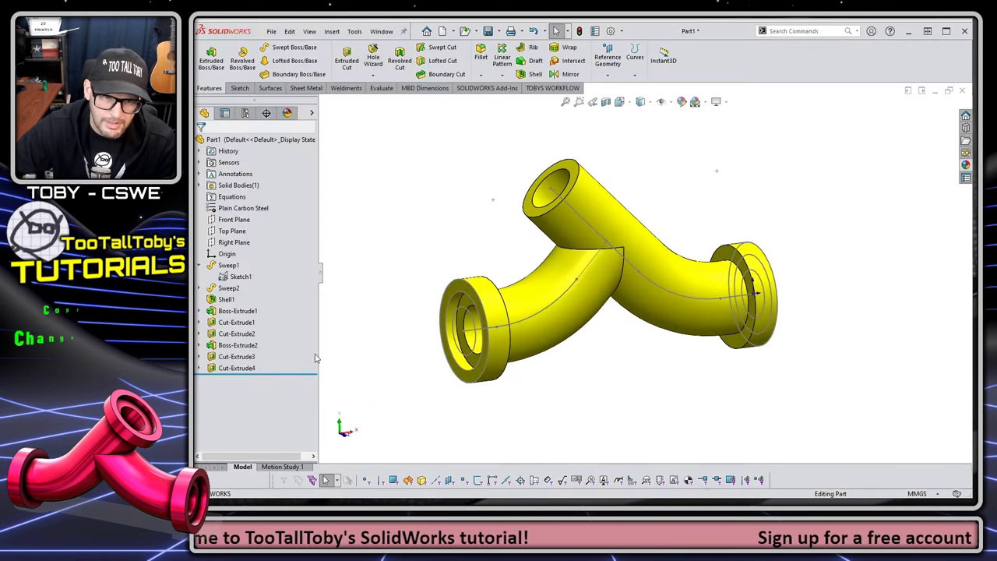
# Step: Copy Boss-Extrude2 and Cut-Extrude2/3/4 onto the top pipe end, keeping relations dangling
pyautogui.click(237, 345)
pyautogui.keyDown('ctrl'); pyautogui.click(236, 356); pyautogui.keyUp('ctrl')
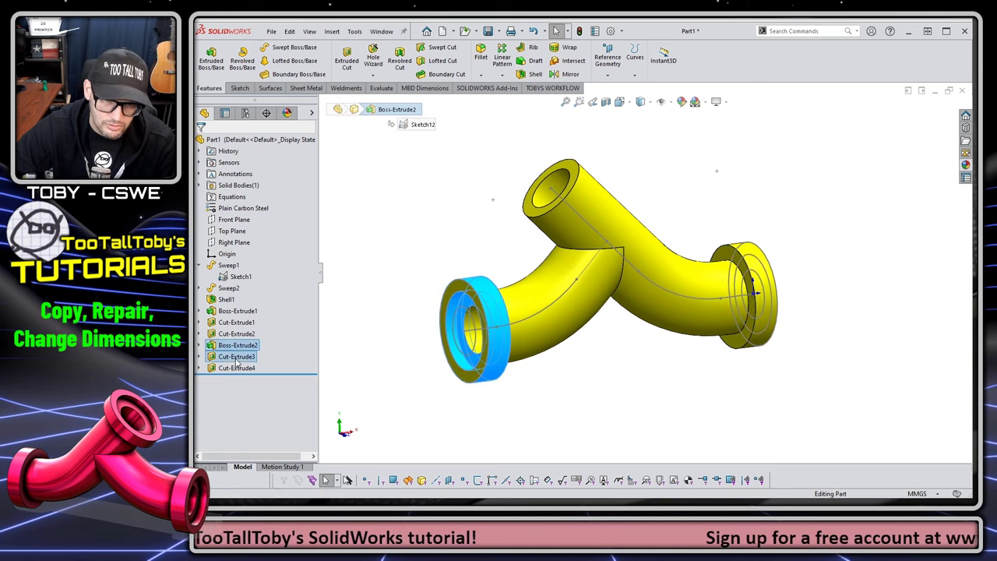
pyautogui.keyDown('ctrl'); pyautogui.click(236, 367); pyautogui.keyUp('ctrl')
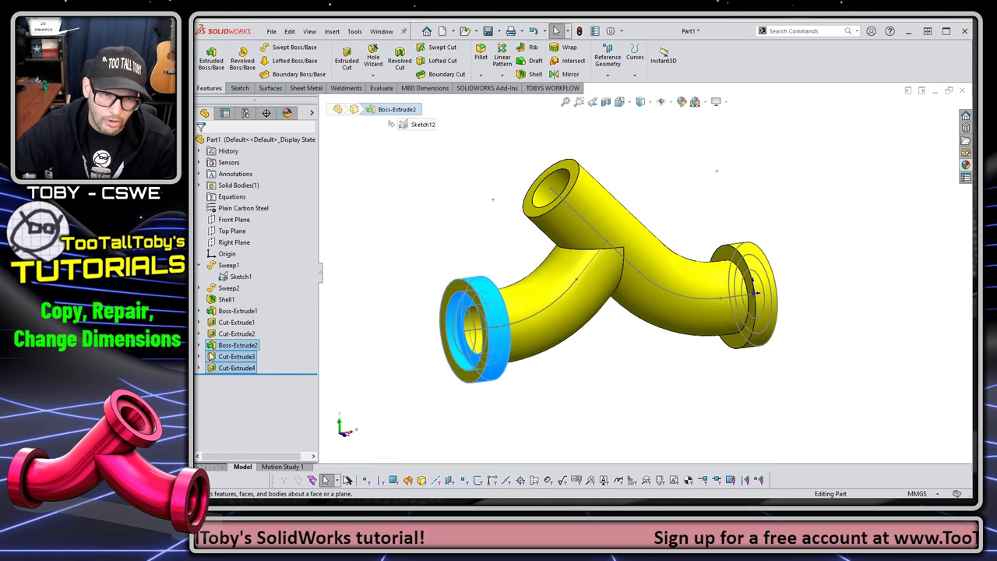
pyautogui.keyDown('ctrl'); pyautogui.click(236, 333); pyautogui.keyUp('ctrl')
pyautogui.keyDown('ctrl'); pyautogui.moveTo(236, 333); pyautogui.dragTo(447, 270); pyautogui.keyUp('ctrl')
pyautogui.keyDown('ctrl'); pyautogui.moveTo(530, 215); pyautogui.dragTo(530, 208); pyautogui.keyUp('ctrl')
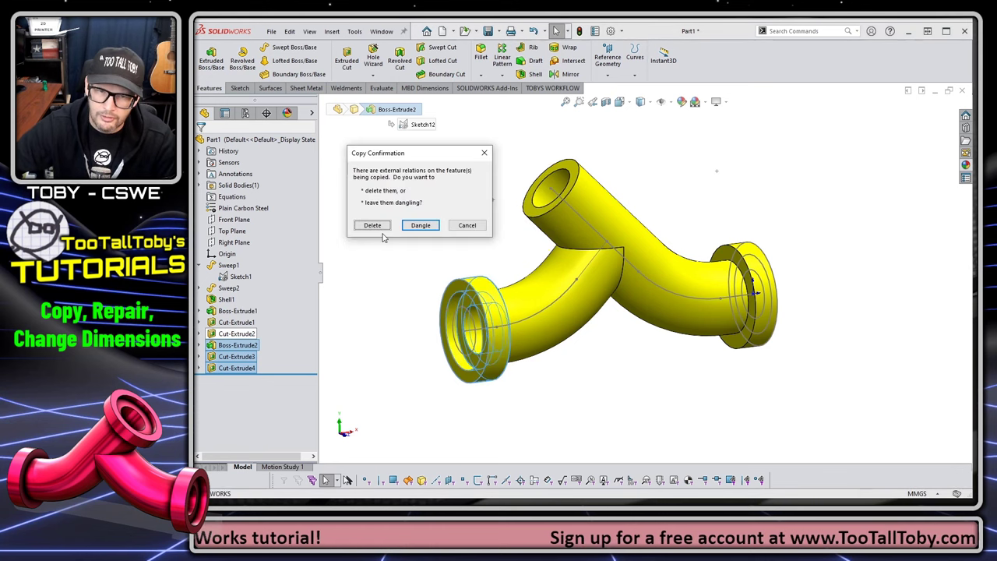
pyautogui.click(421, 226)
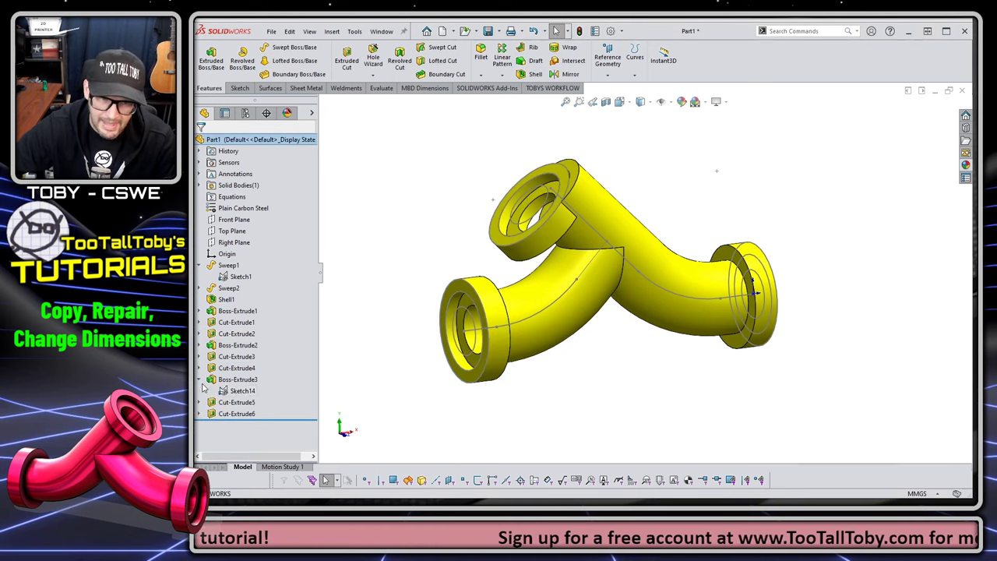
# Step: Reattach Sketch14's dangling point to the top end's centre and rebuild the flange
pyautogui.click(241, 391)
pyautogui.click(257, 347)
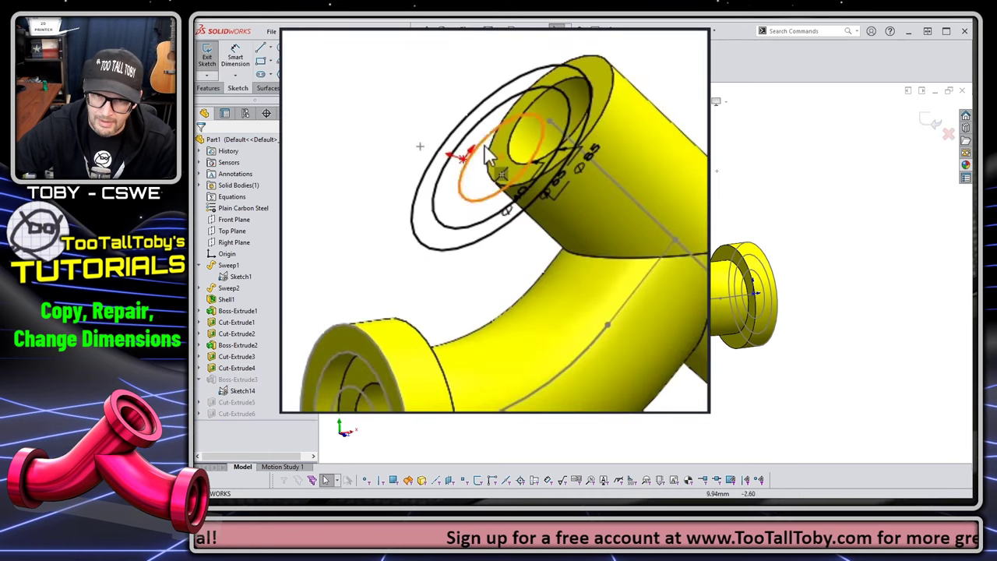
pyautogui.moveTo(536, 194); pyautogui.dragTo(573, 244, button='middle')
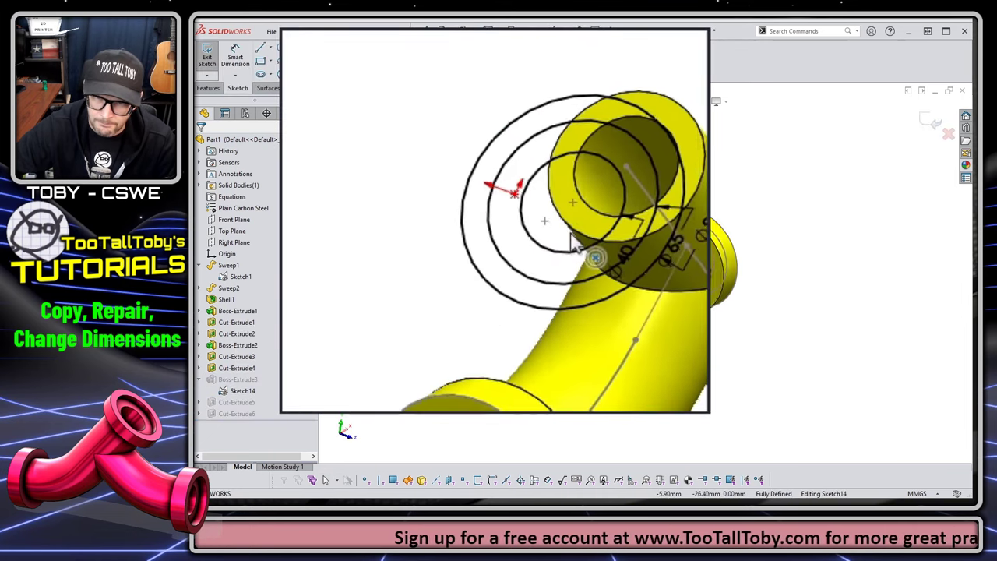
pyautogui.scroll(-3, 573, 244)
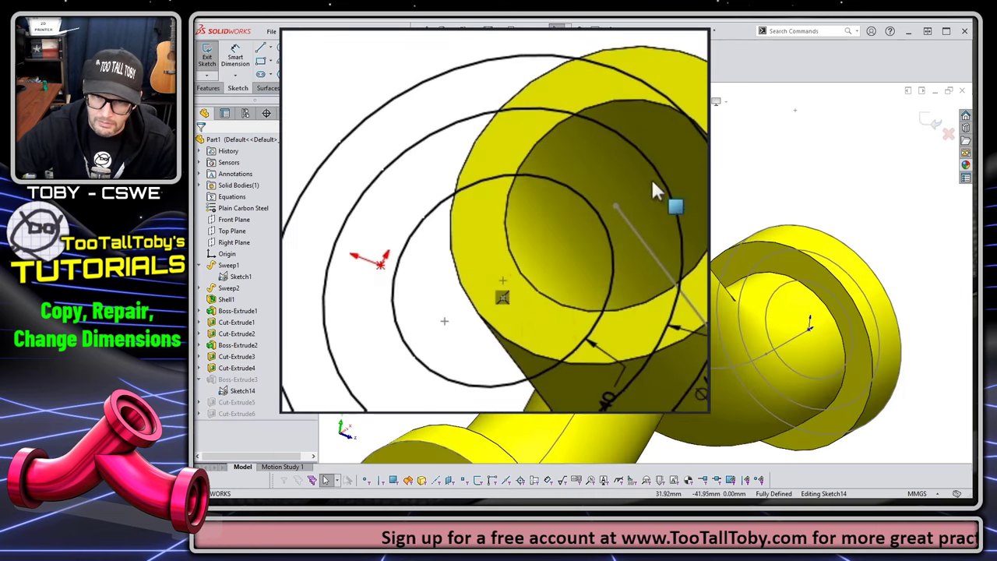
pyautogui.click(503, 282)
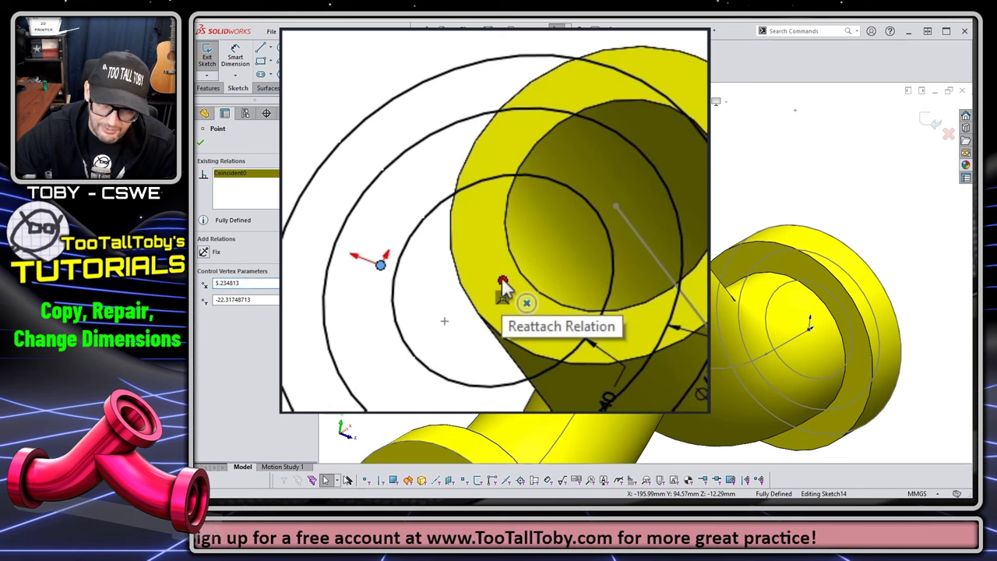
pyautogui.moveTo(504, 288)
pyautogui.mouseDown()
pyautogui.moveTo(529, 251)
pyautogui.moveTo(625, 204)
pyautogui.moveTo(619, 212)
pyautogui.mouseUp()
pyautogui.scroll(5, 640, 324)
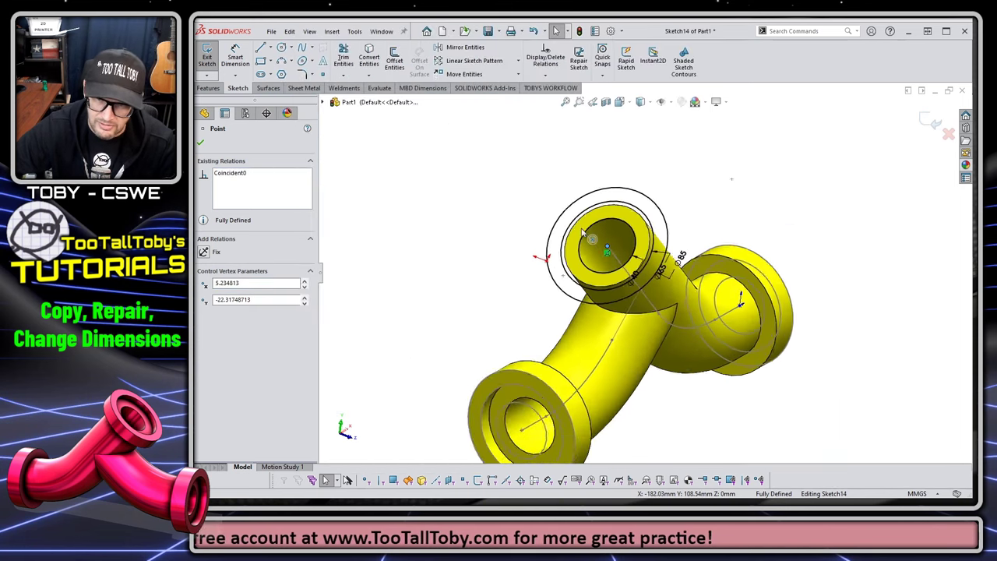
pyautogui.hotkey('ctrl', '7')
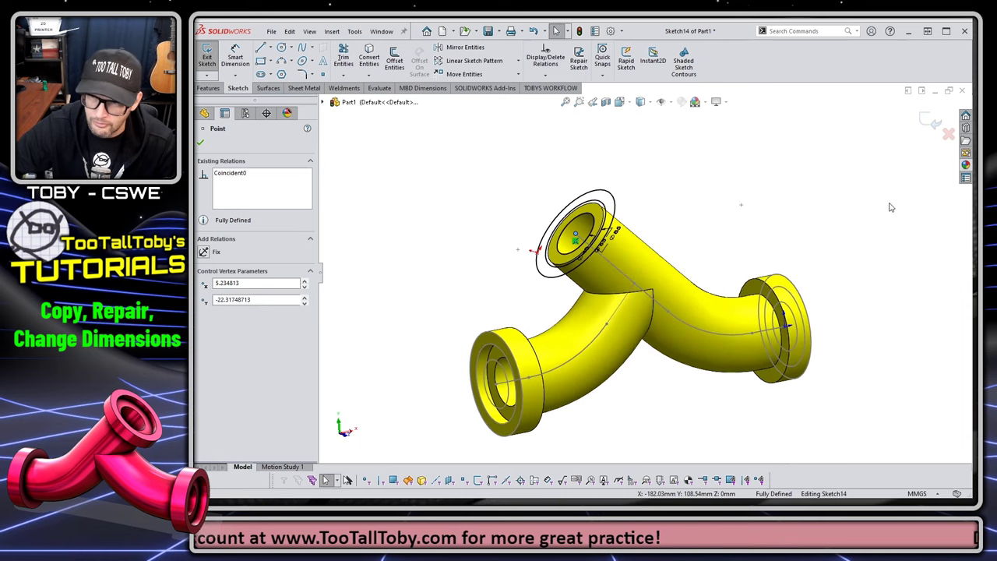
pyautogui.click(929, 122)
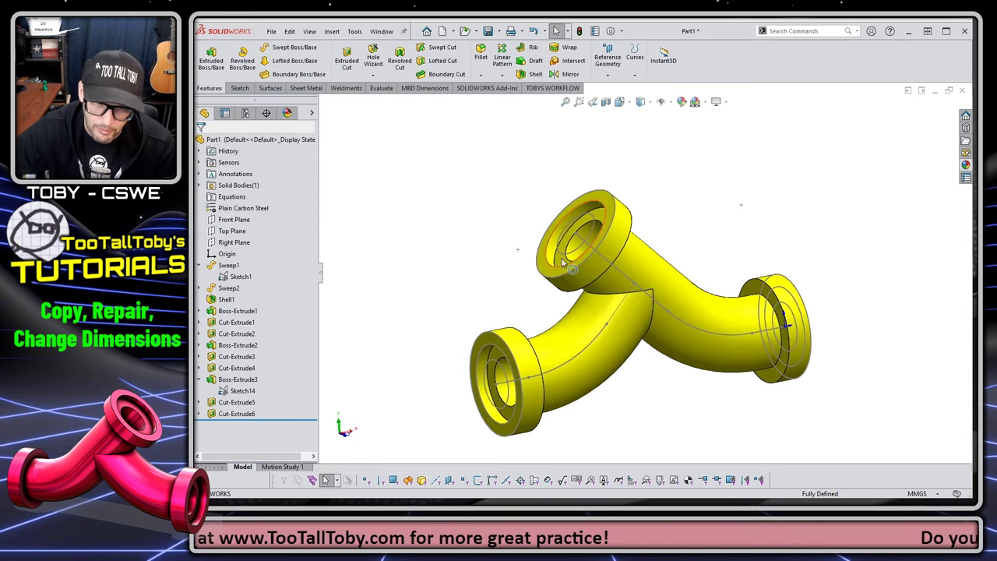
# Step: Change the top counterbore depth (Cut-Extrude5) to 8 mm
pyautogui.scroll(-3, 708, 190)
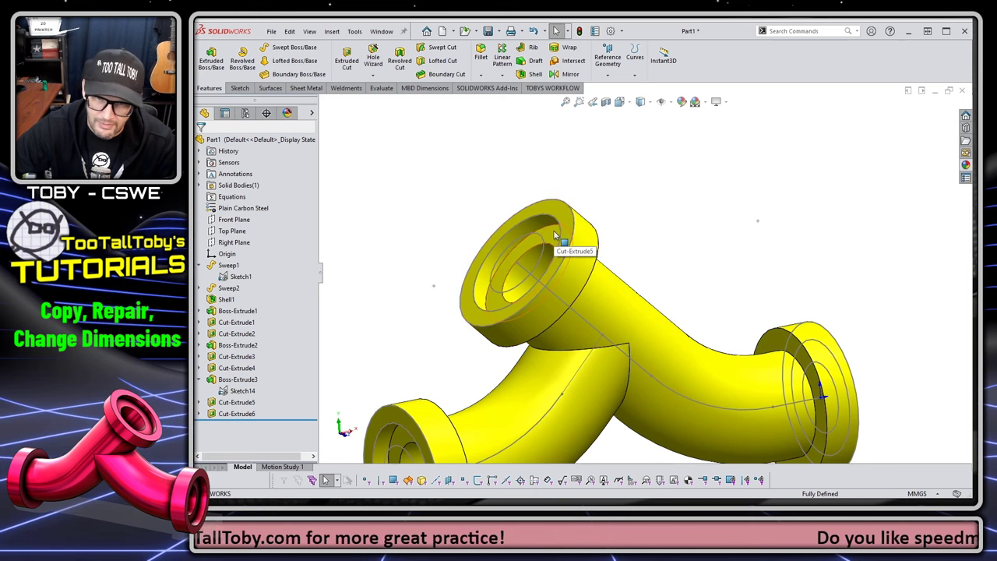
pyautogui.doubleClick(556, 221)
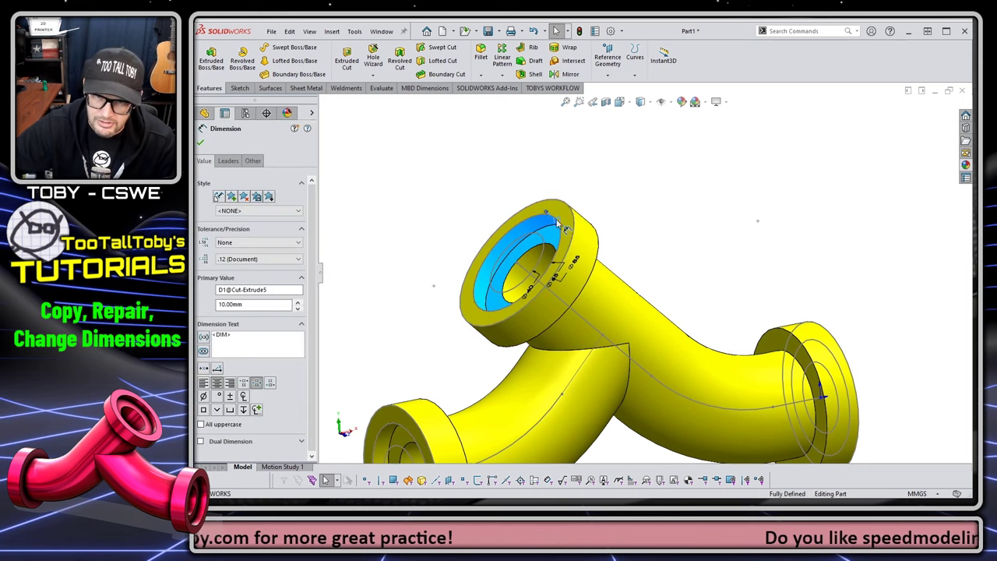
pyautogui.write('8')
pyautogui.press('Return')
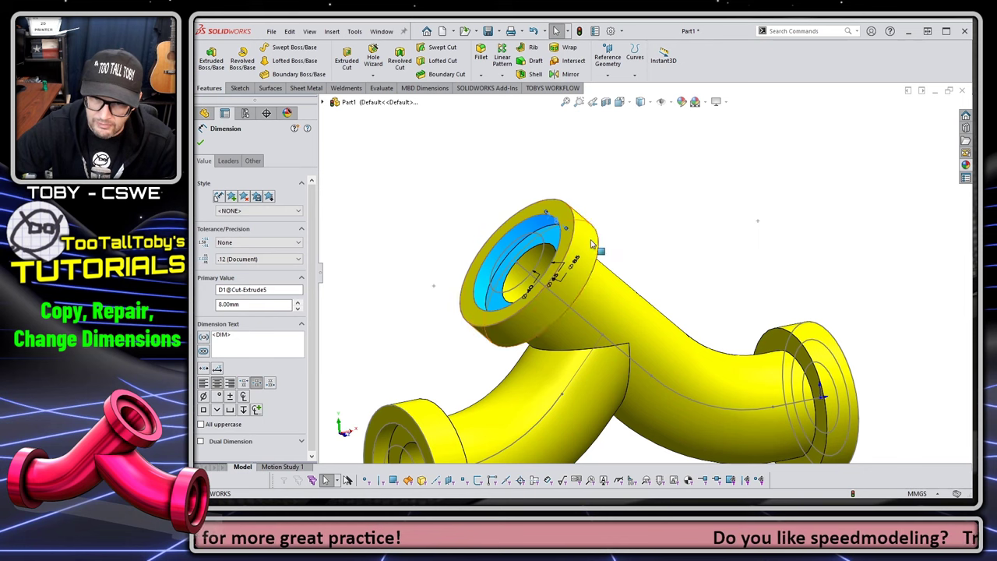
pyautogui.press('Escape')
# Step: Set the top flange thickness to 15 mm and inspect all three flanges
pyautogui.doubleClick(584, 219)
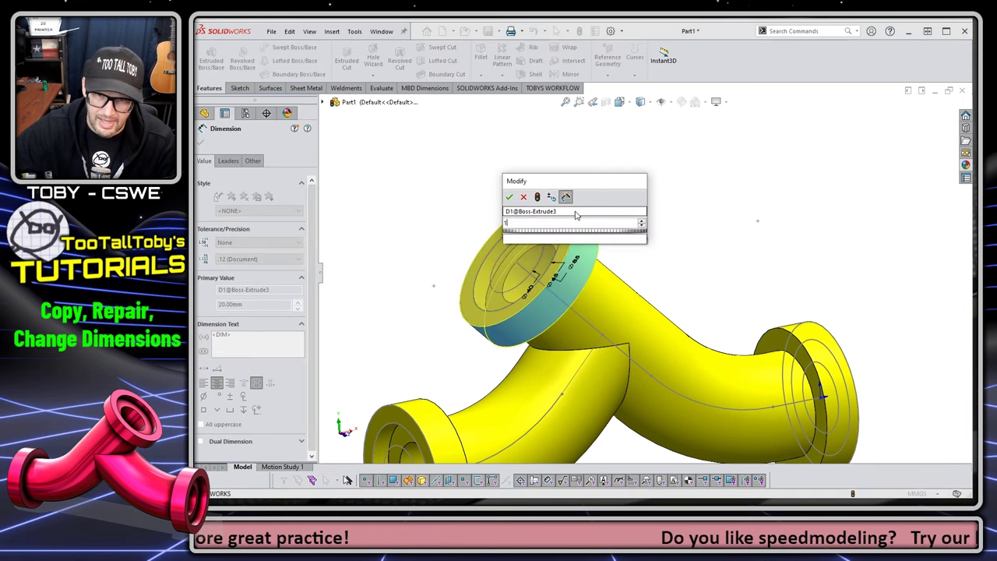
pyautogui.write('15')
pyautogui.press('Return')
pyautogui.press('Escape')
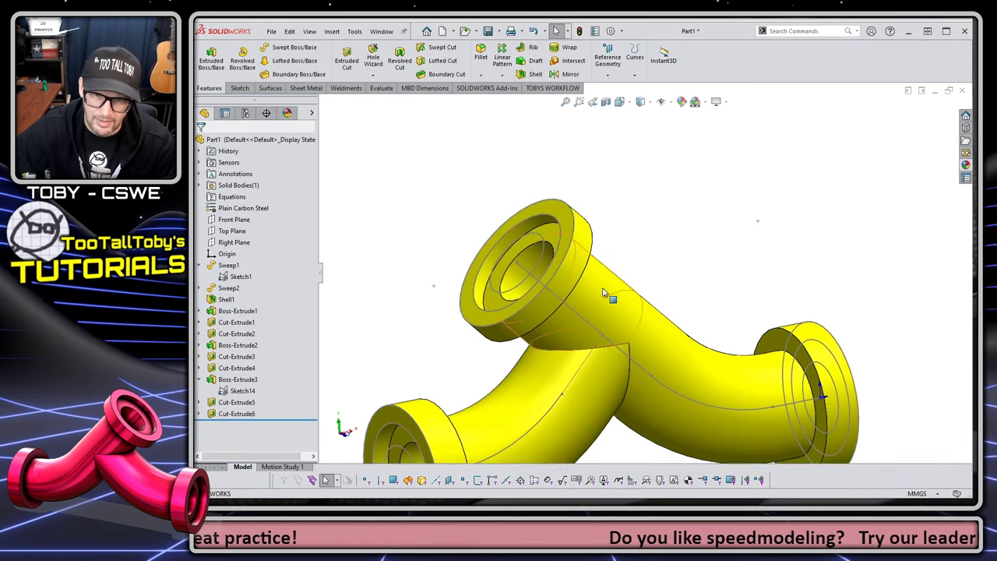
pyautogui.press('f')
pyautogui.moveTo(545, 316); pyautogui.dragTo(974, 330, button='middle')
pyautogui.scroll(-5, 592, 323)
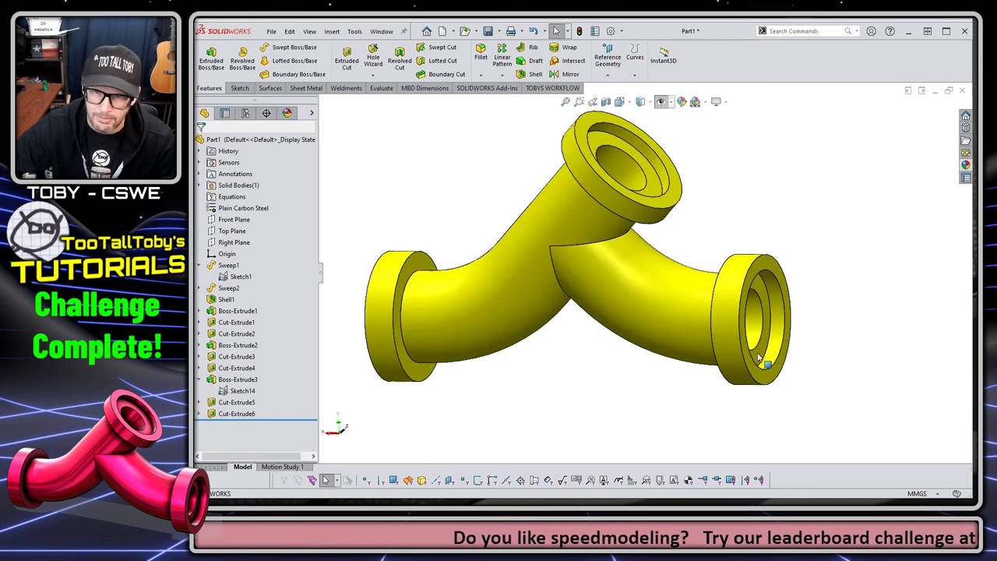
# Step: Read the part's 4969.69 g mass in Evaluate > Mass Properties, then close the report
pyautogui.scroll(2, 551, 324)
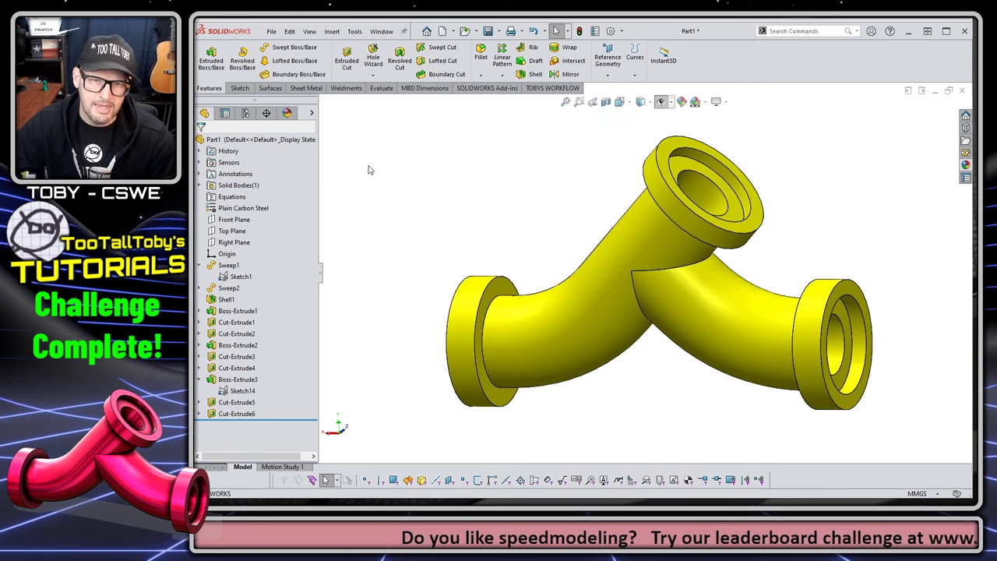
pyautogui.click(381, 88)
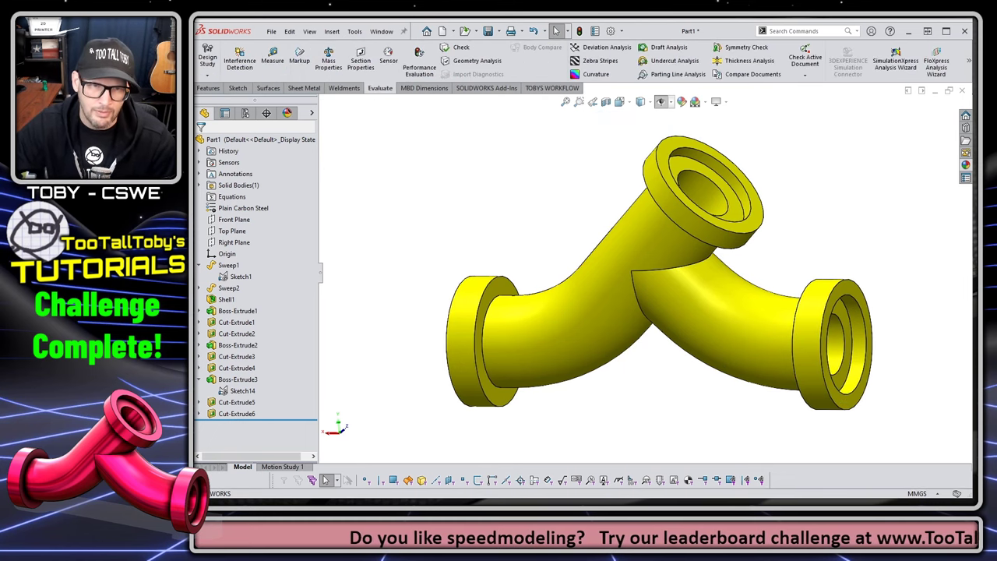
pyautogui.click(327, 61)
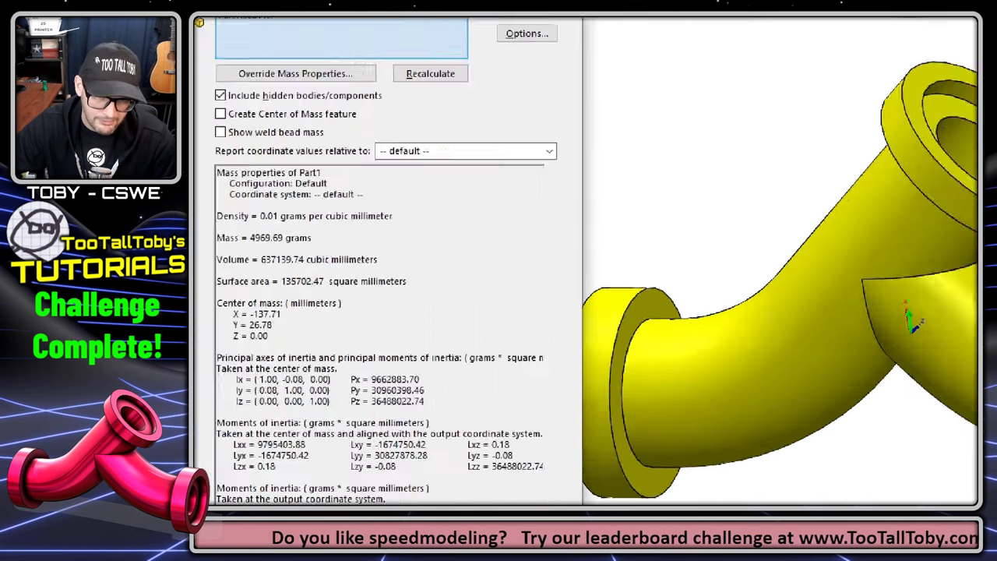
pyautogui.moveTo(246, 243); pyautogui.dragTo(277, 242)
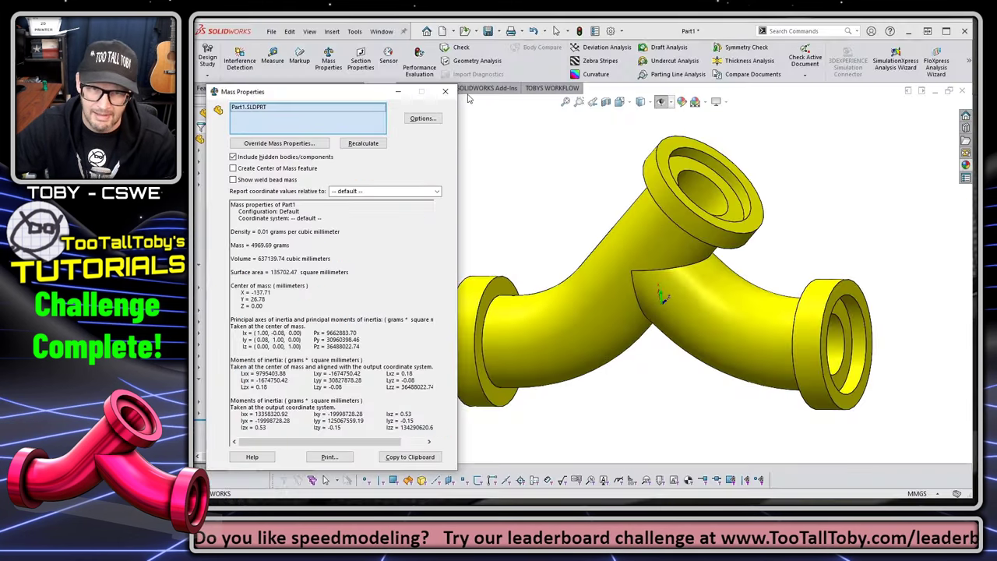
pyautogui.click(442, 97)
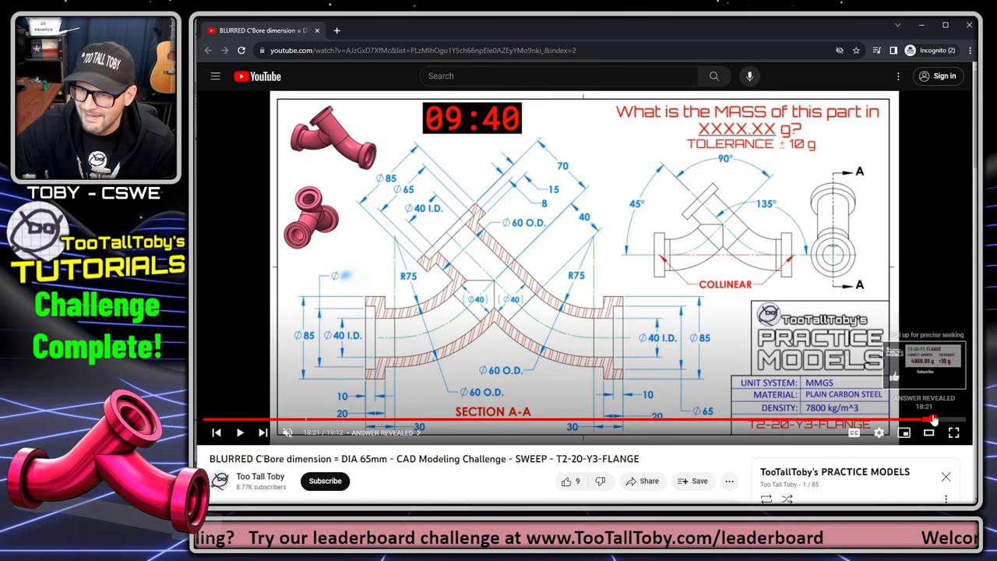
# Step: Jump the video to the ANSWER REVEALED chapter showing 4969.69 g ±10 g
pyautogui.click(934, 421)
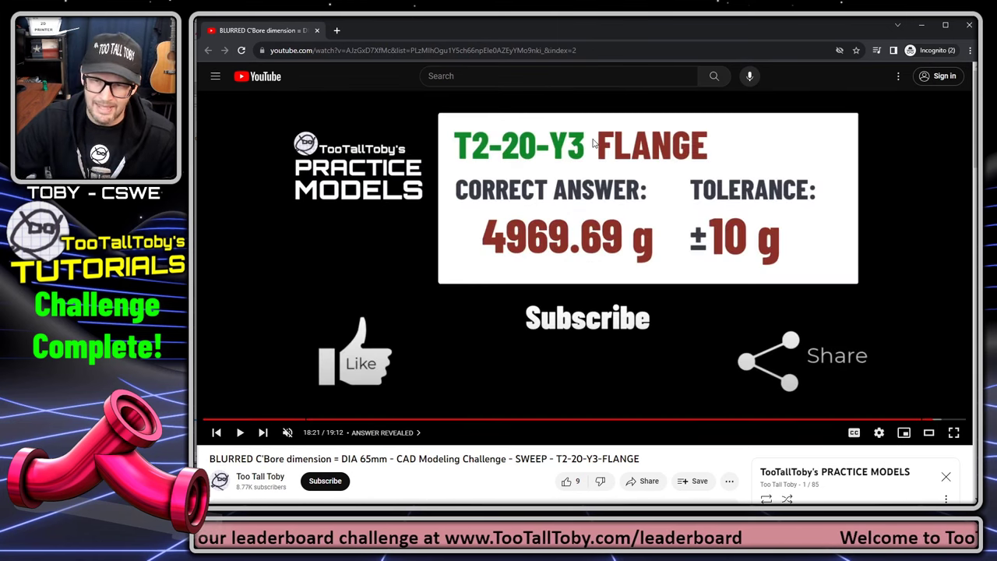